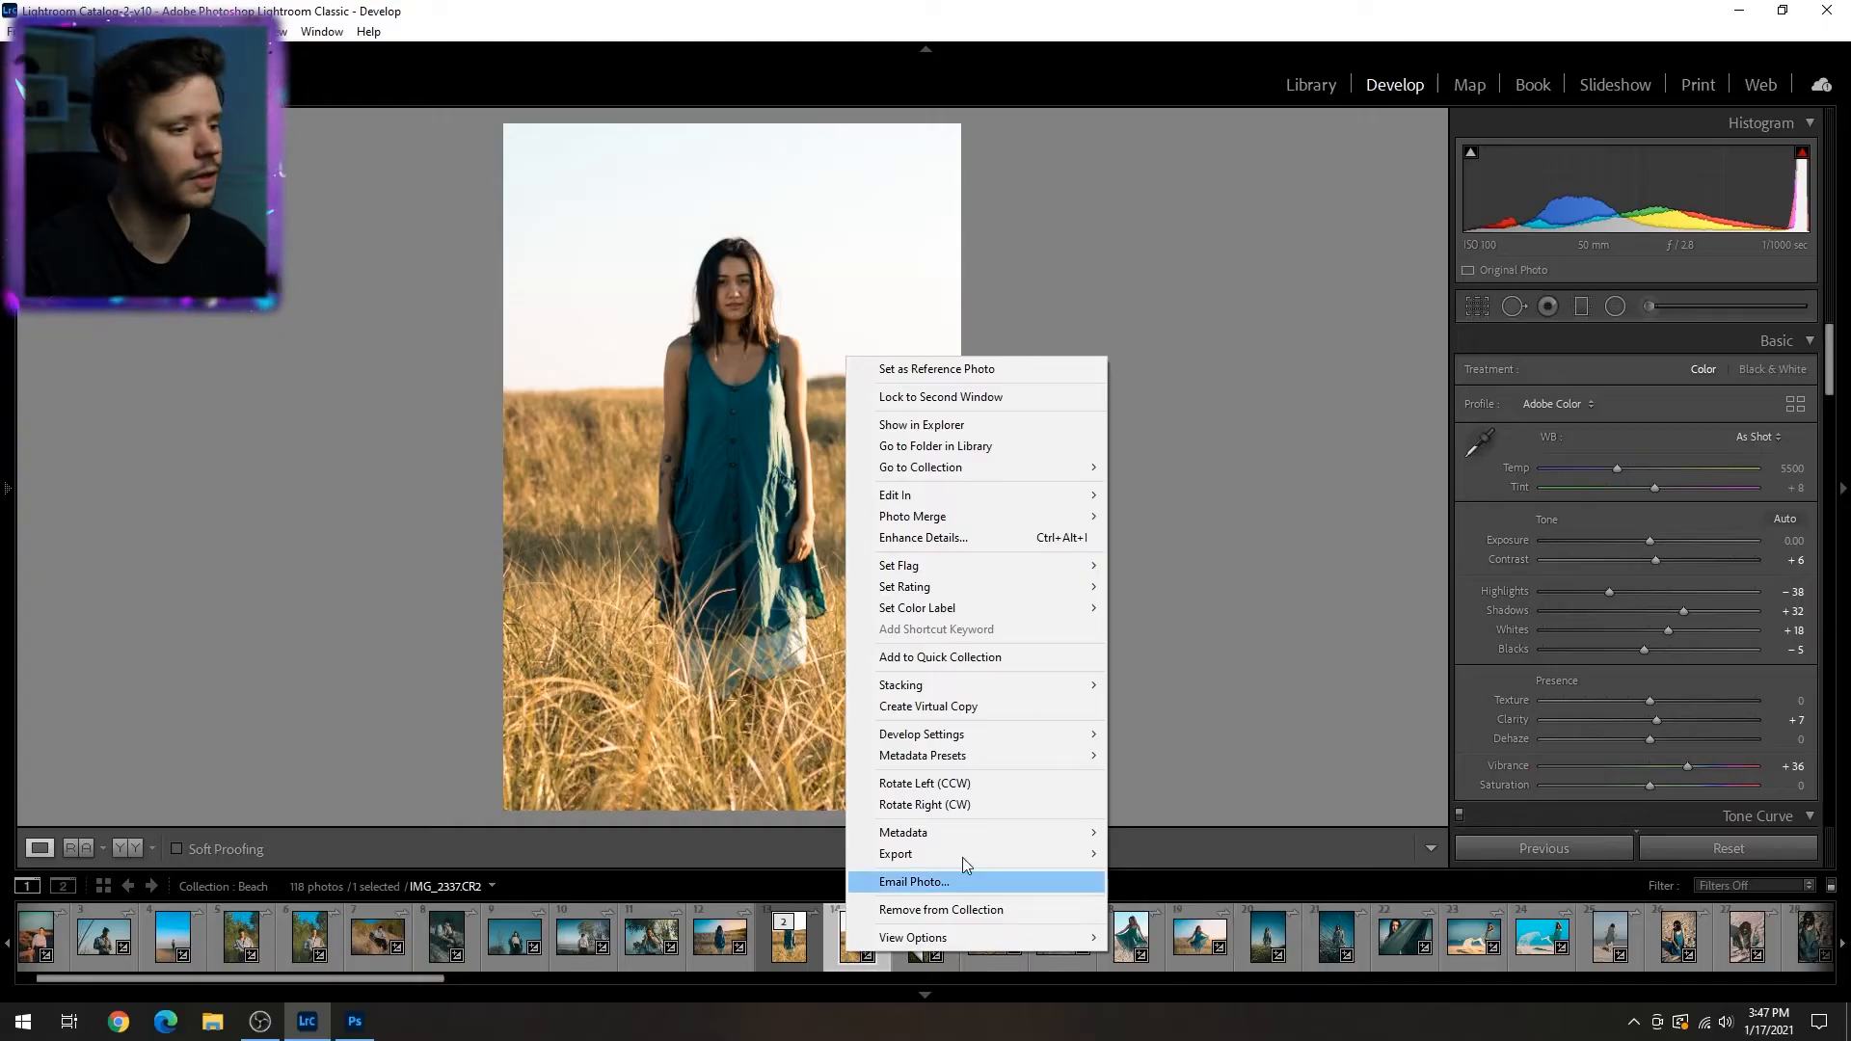
# - Hide Group 1 and move it beneath Layer 0 in the layer stack
pyautogui.moveTo(1019, 499)
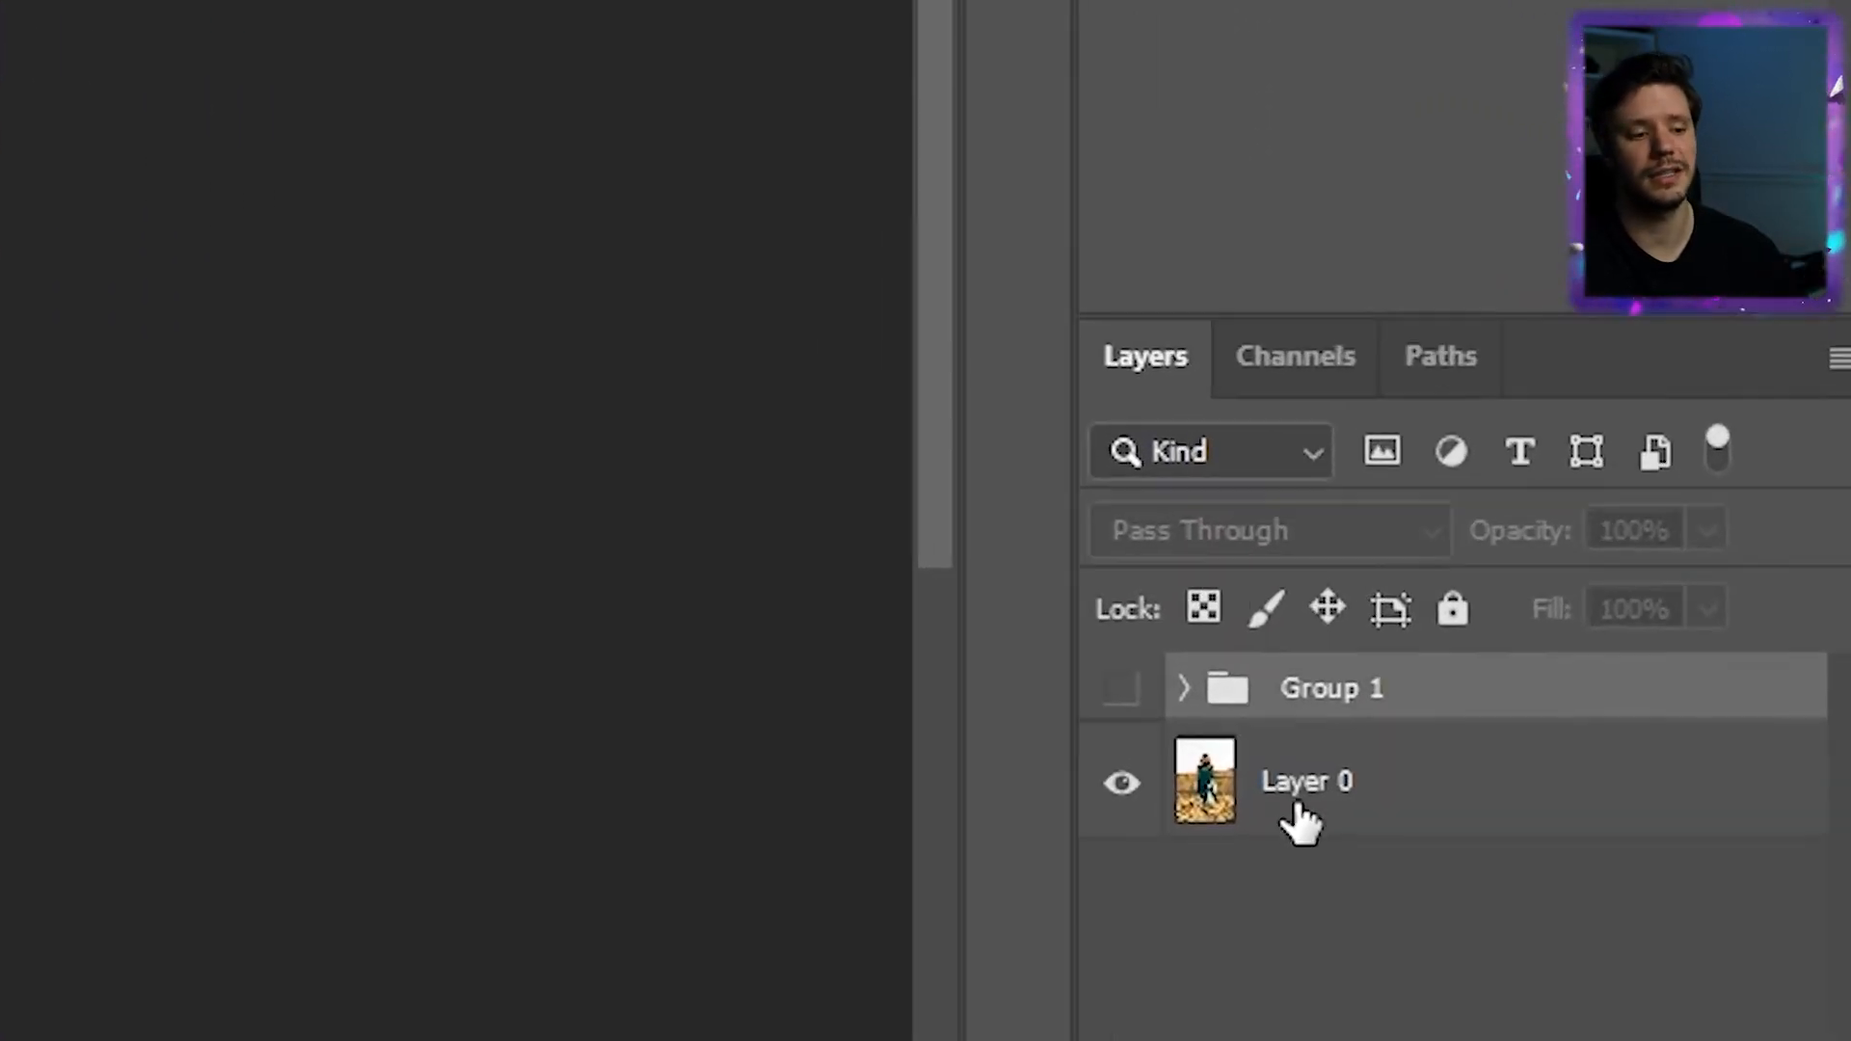
pyautogui.click(1297, 803)
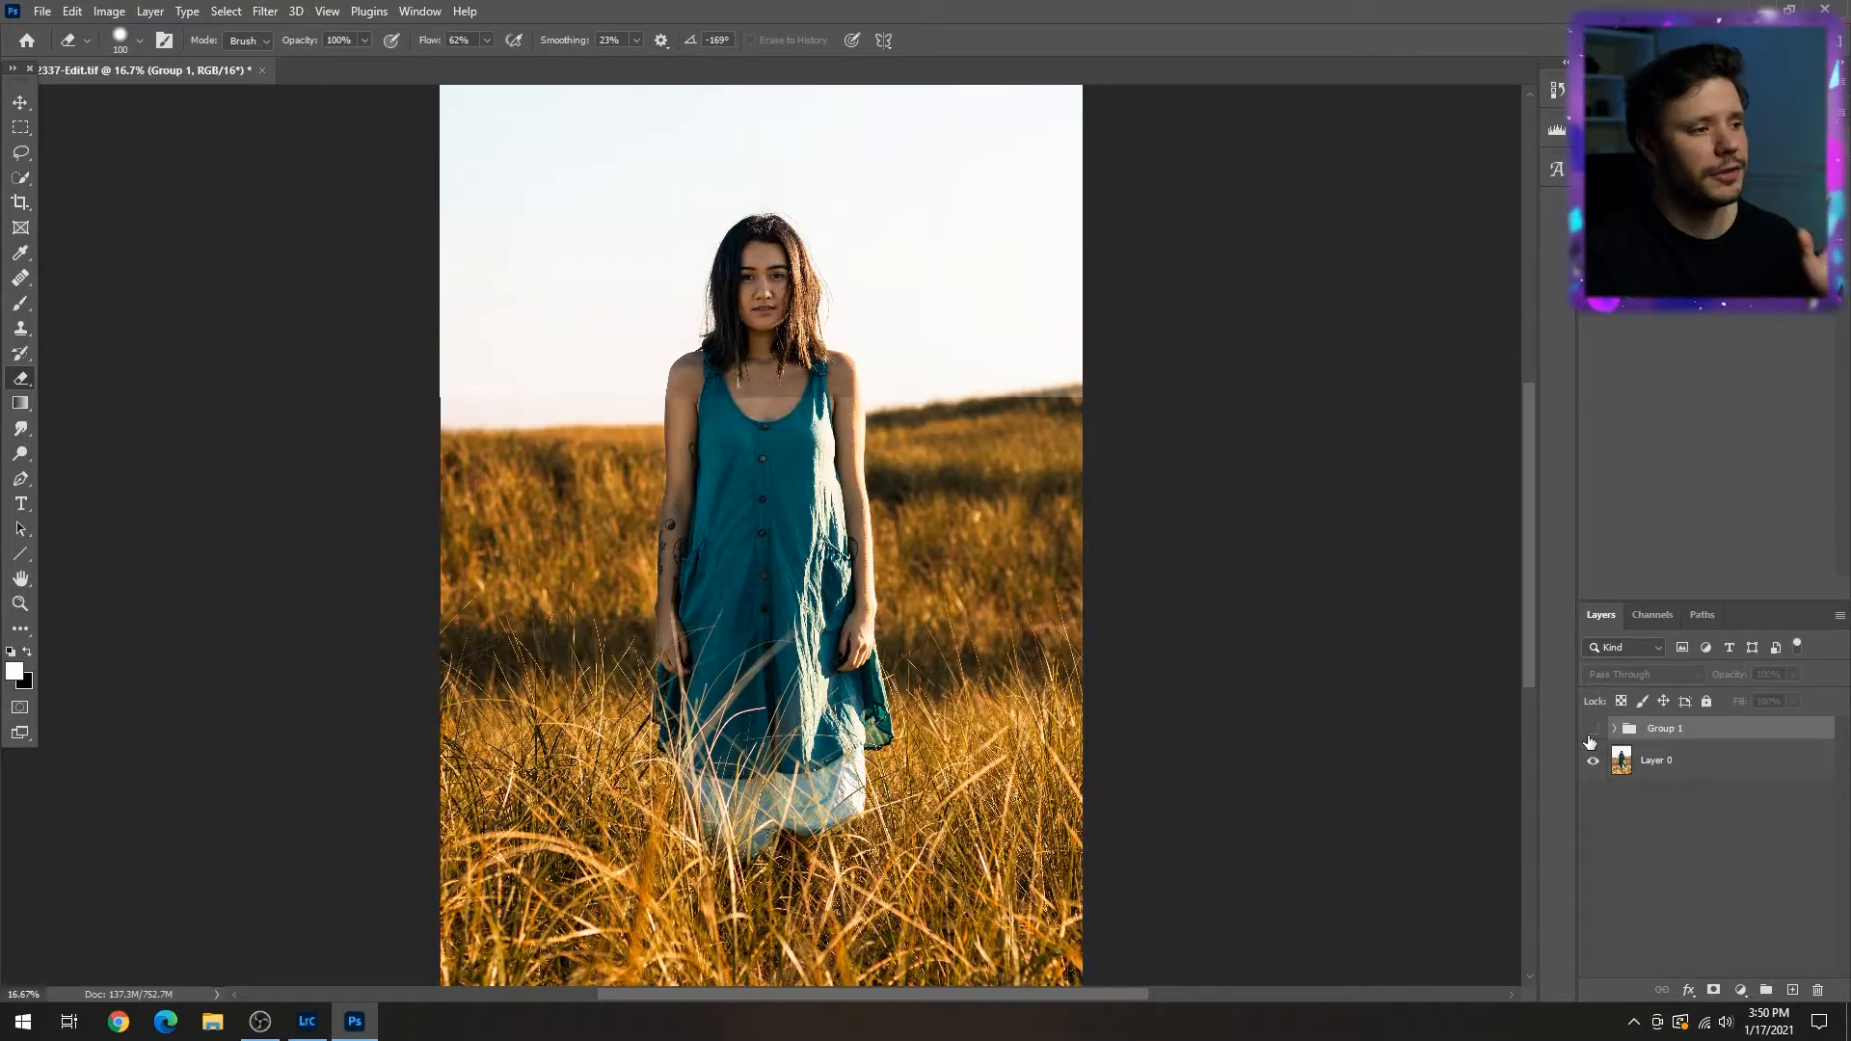
pyautogui.click(1592, 729)
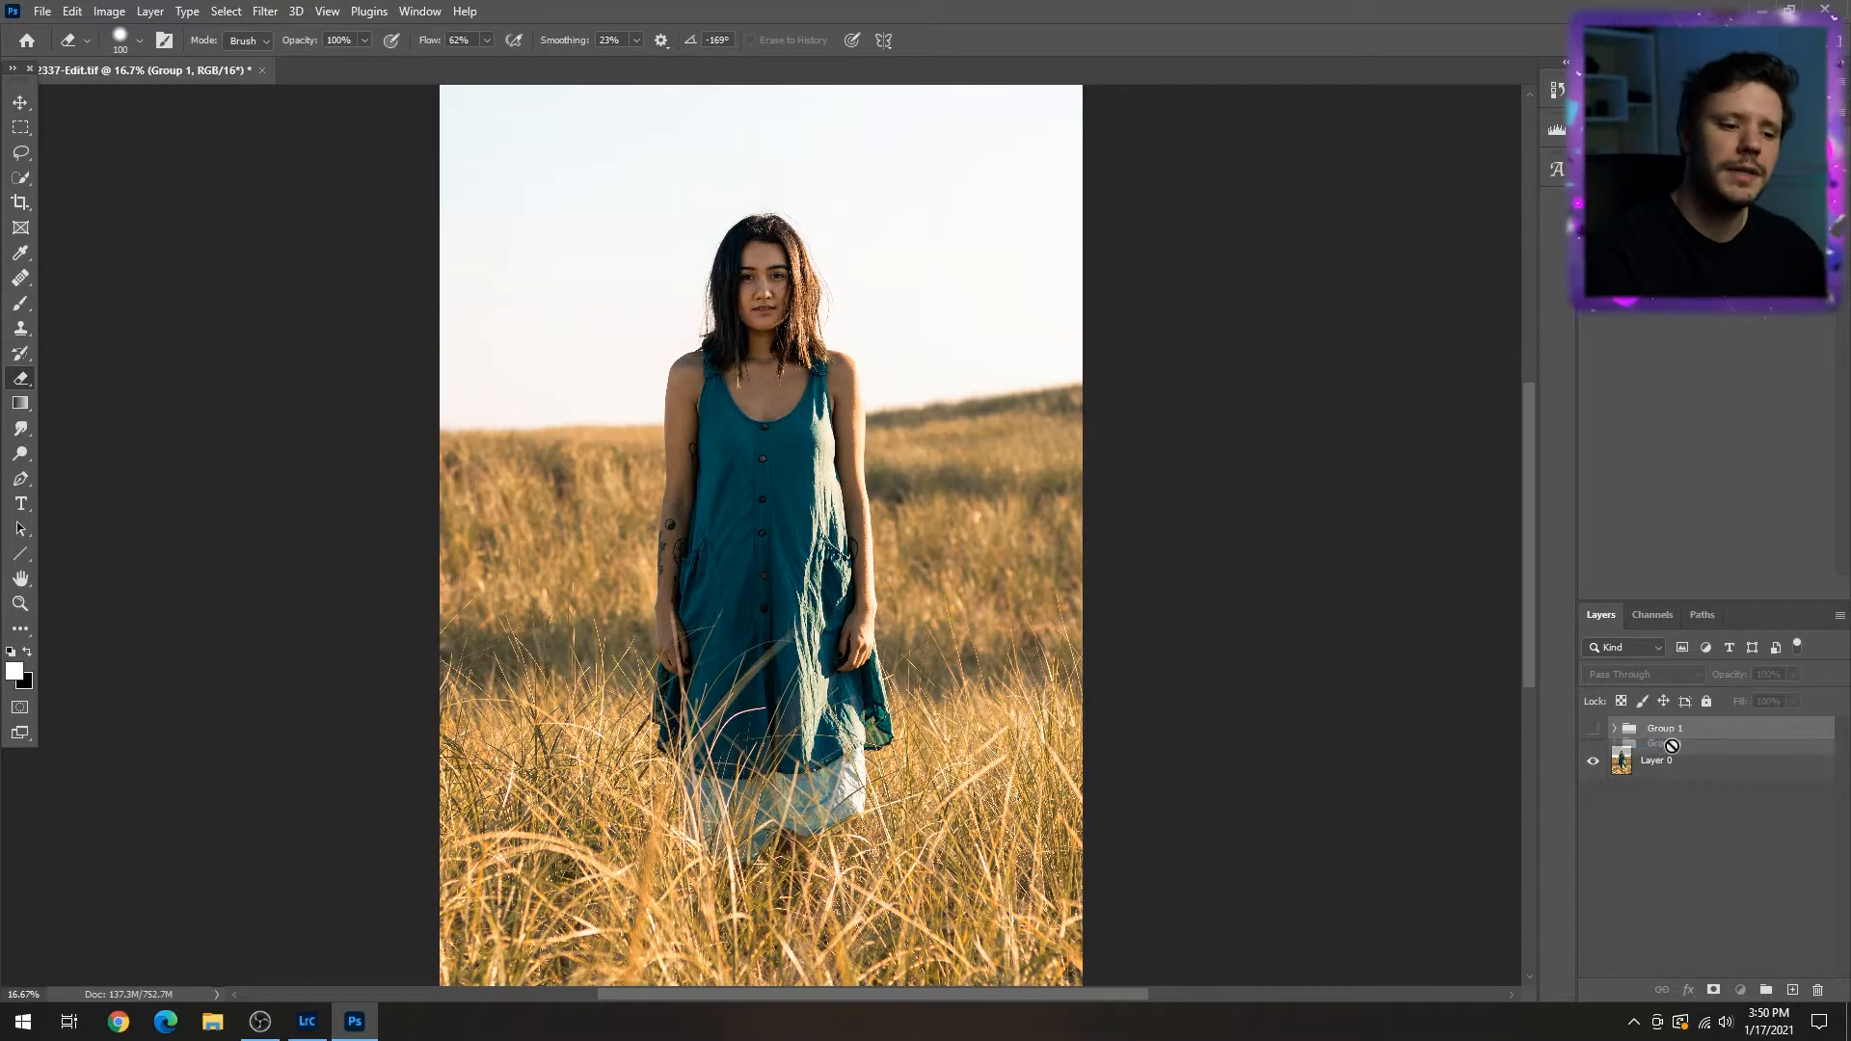
pyautogui.moveTo(1679, 798); pyautogui.dragTo(1677, 797)
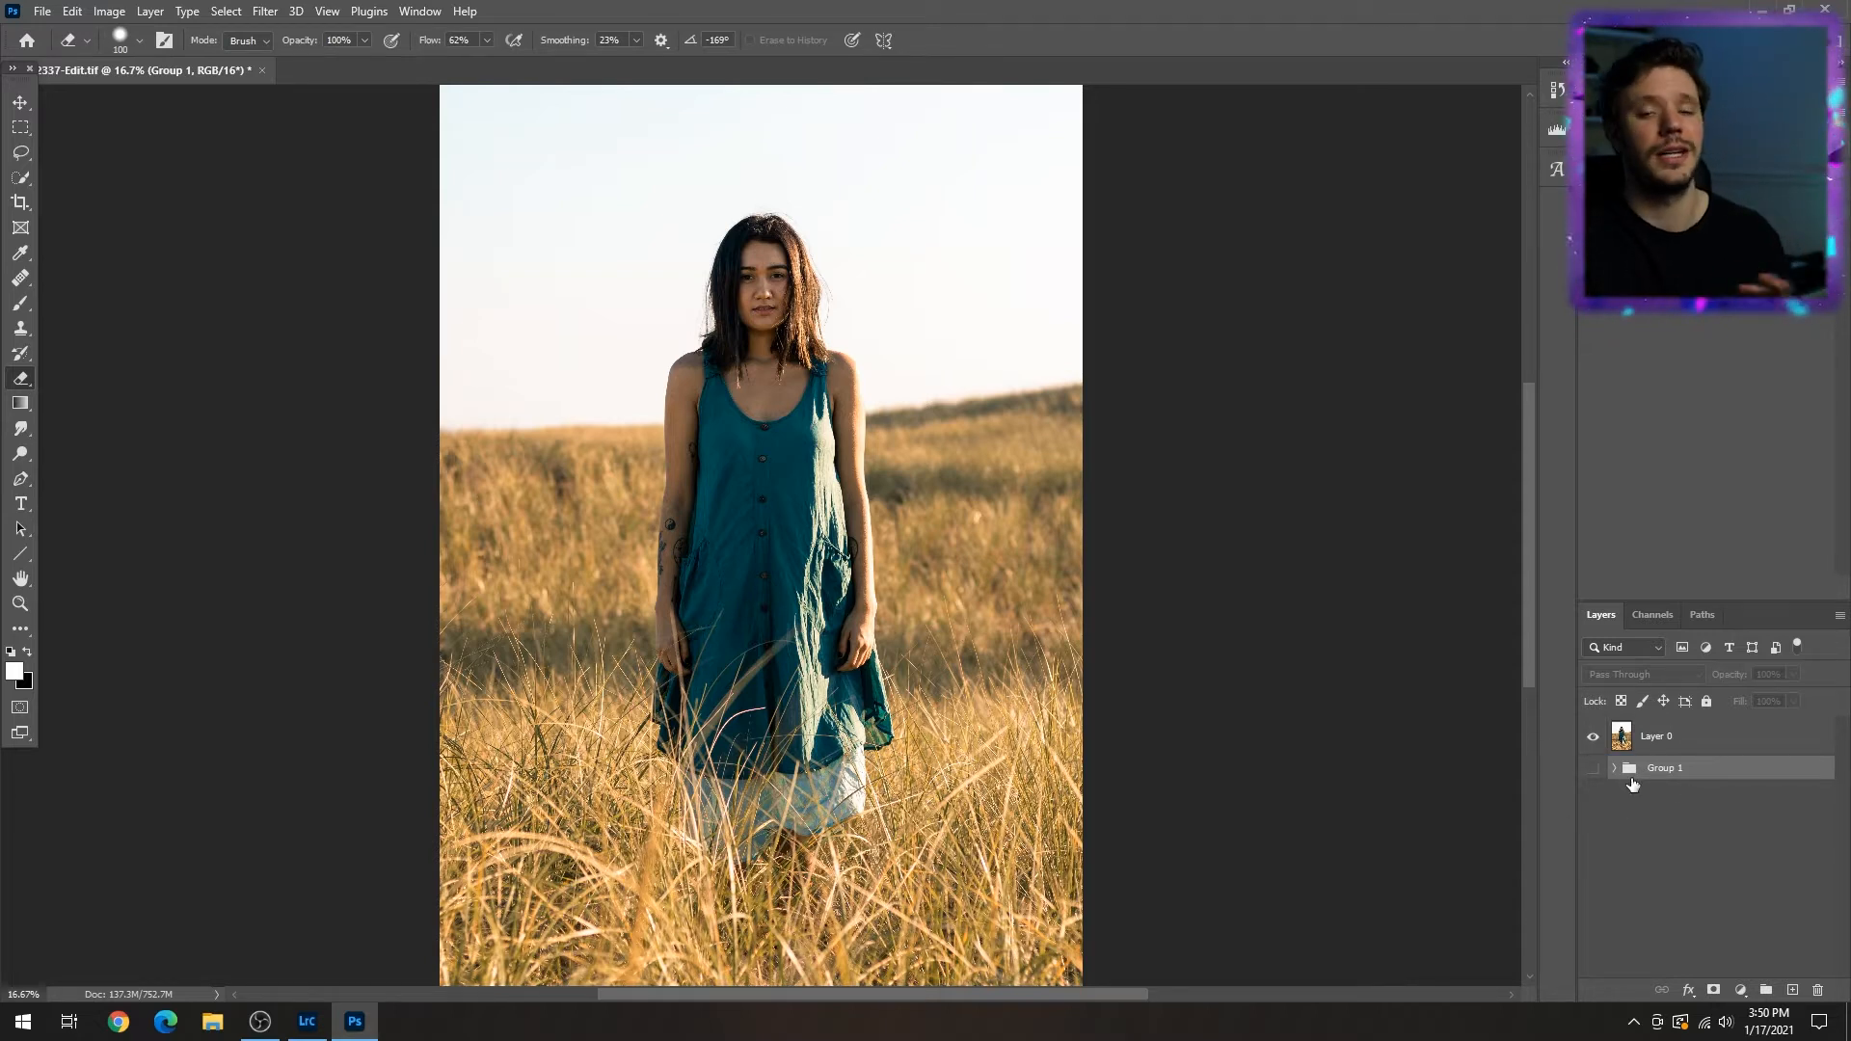
# - Duplicate Layer 0 and add a Curves adjustment layer above the copy
pyautogui.click(1708, 738)
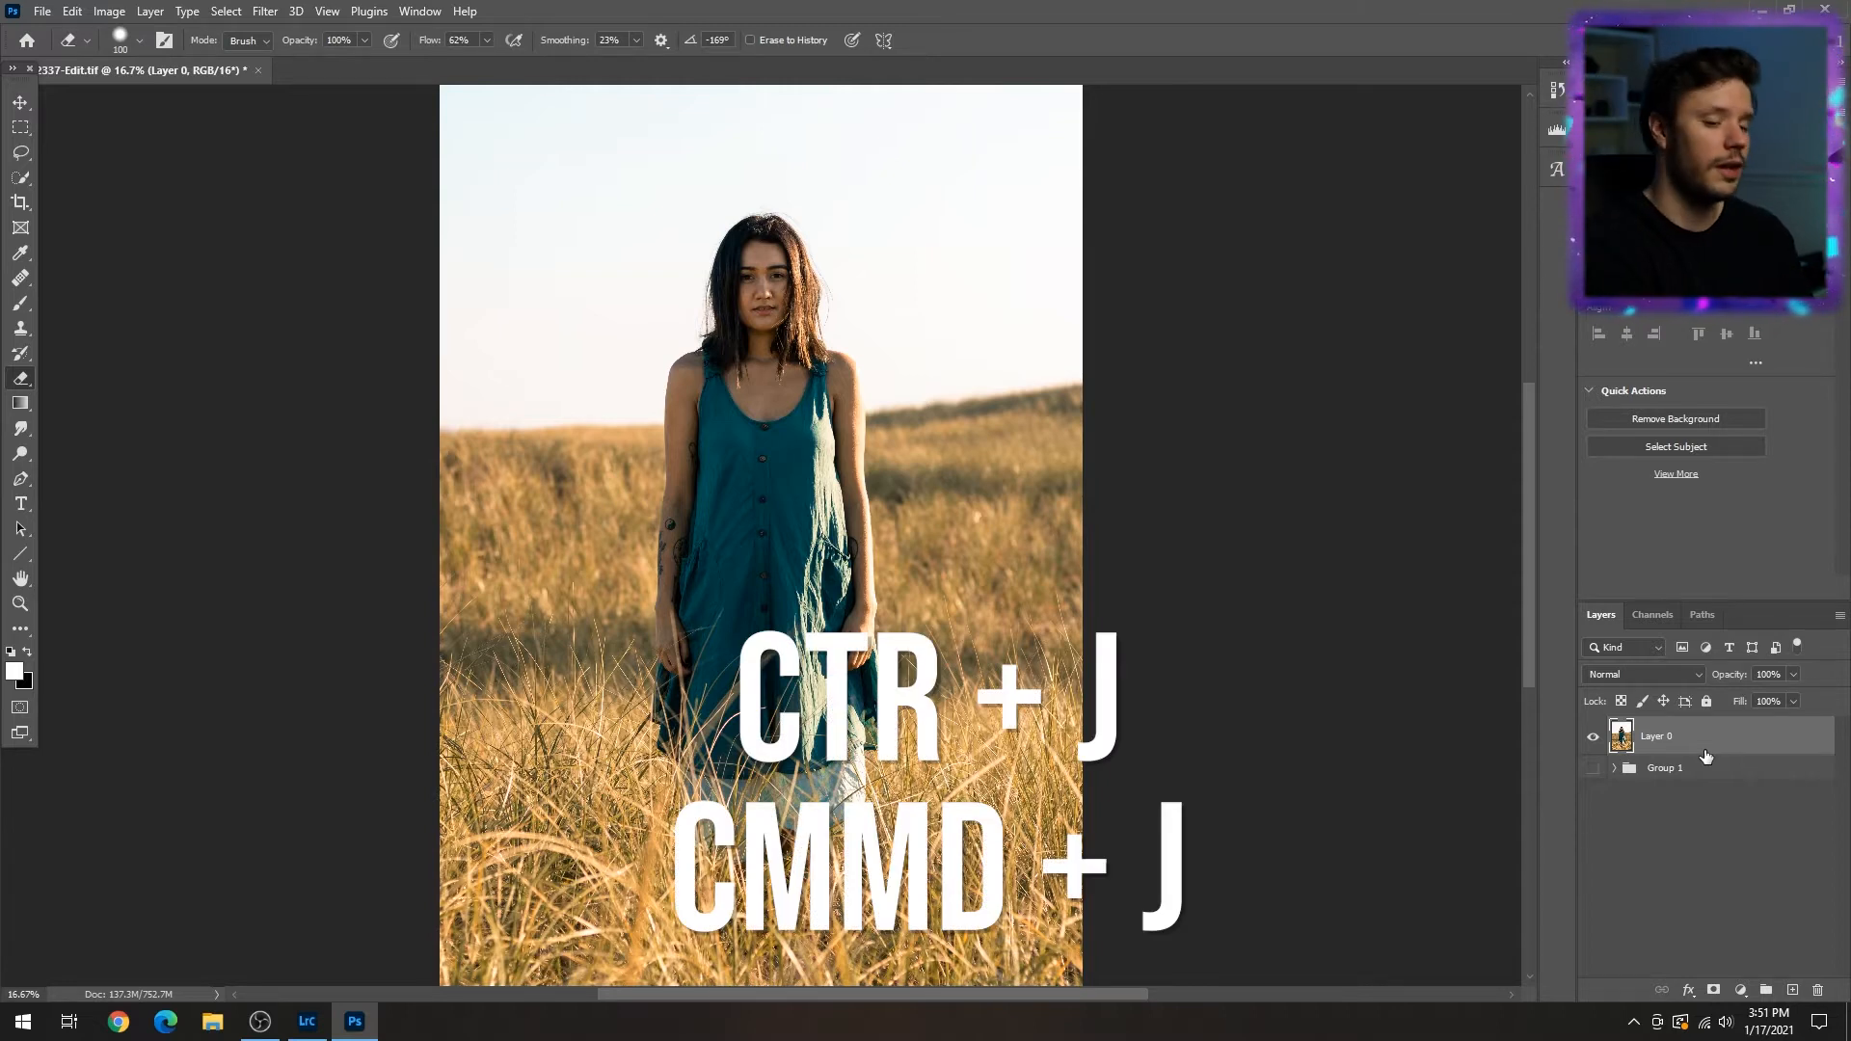
pyautogui.hotkey('ctrl', 'j')
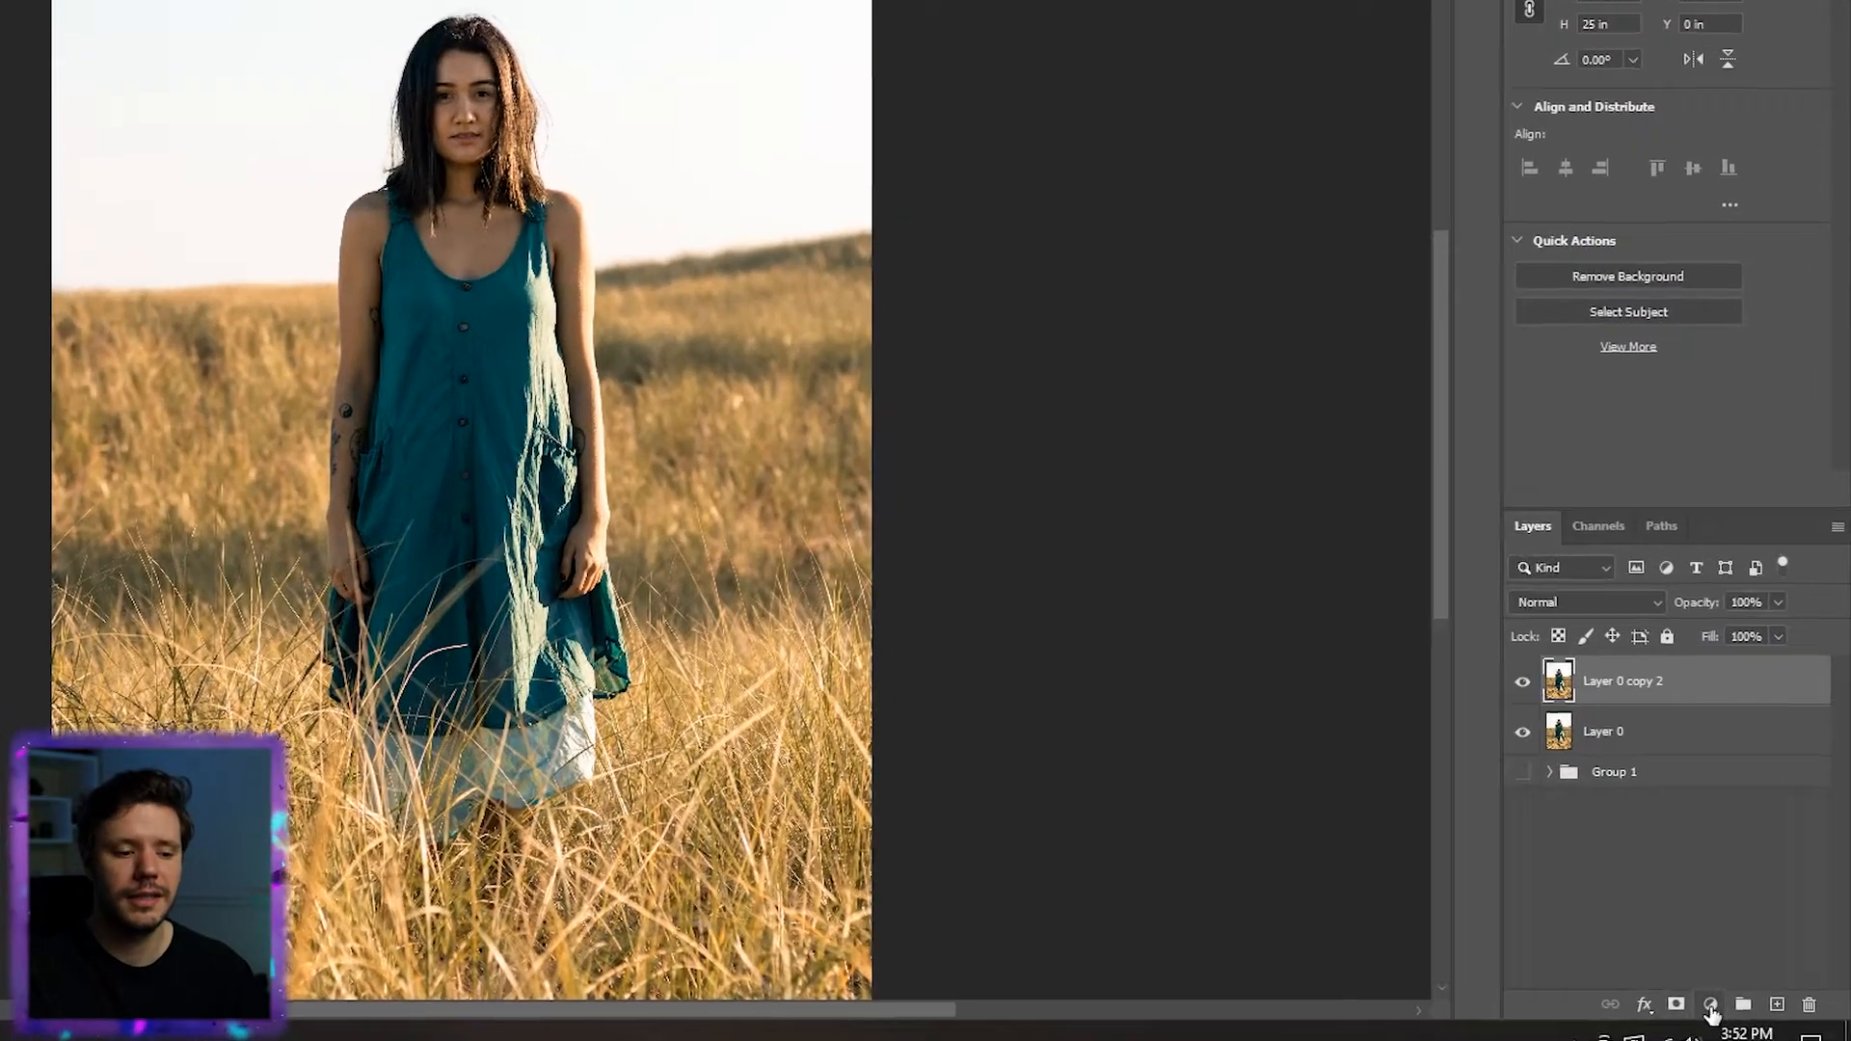
pyautogui.click(1712, 1004)
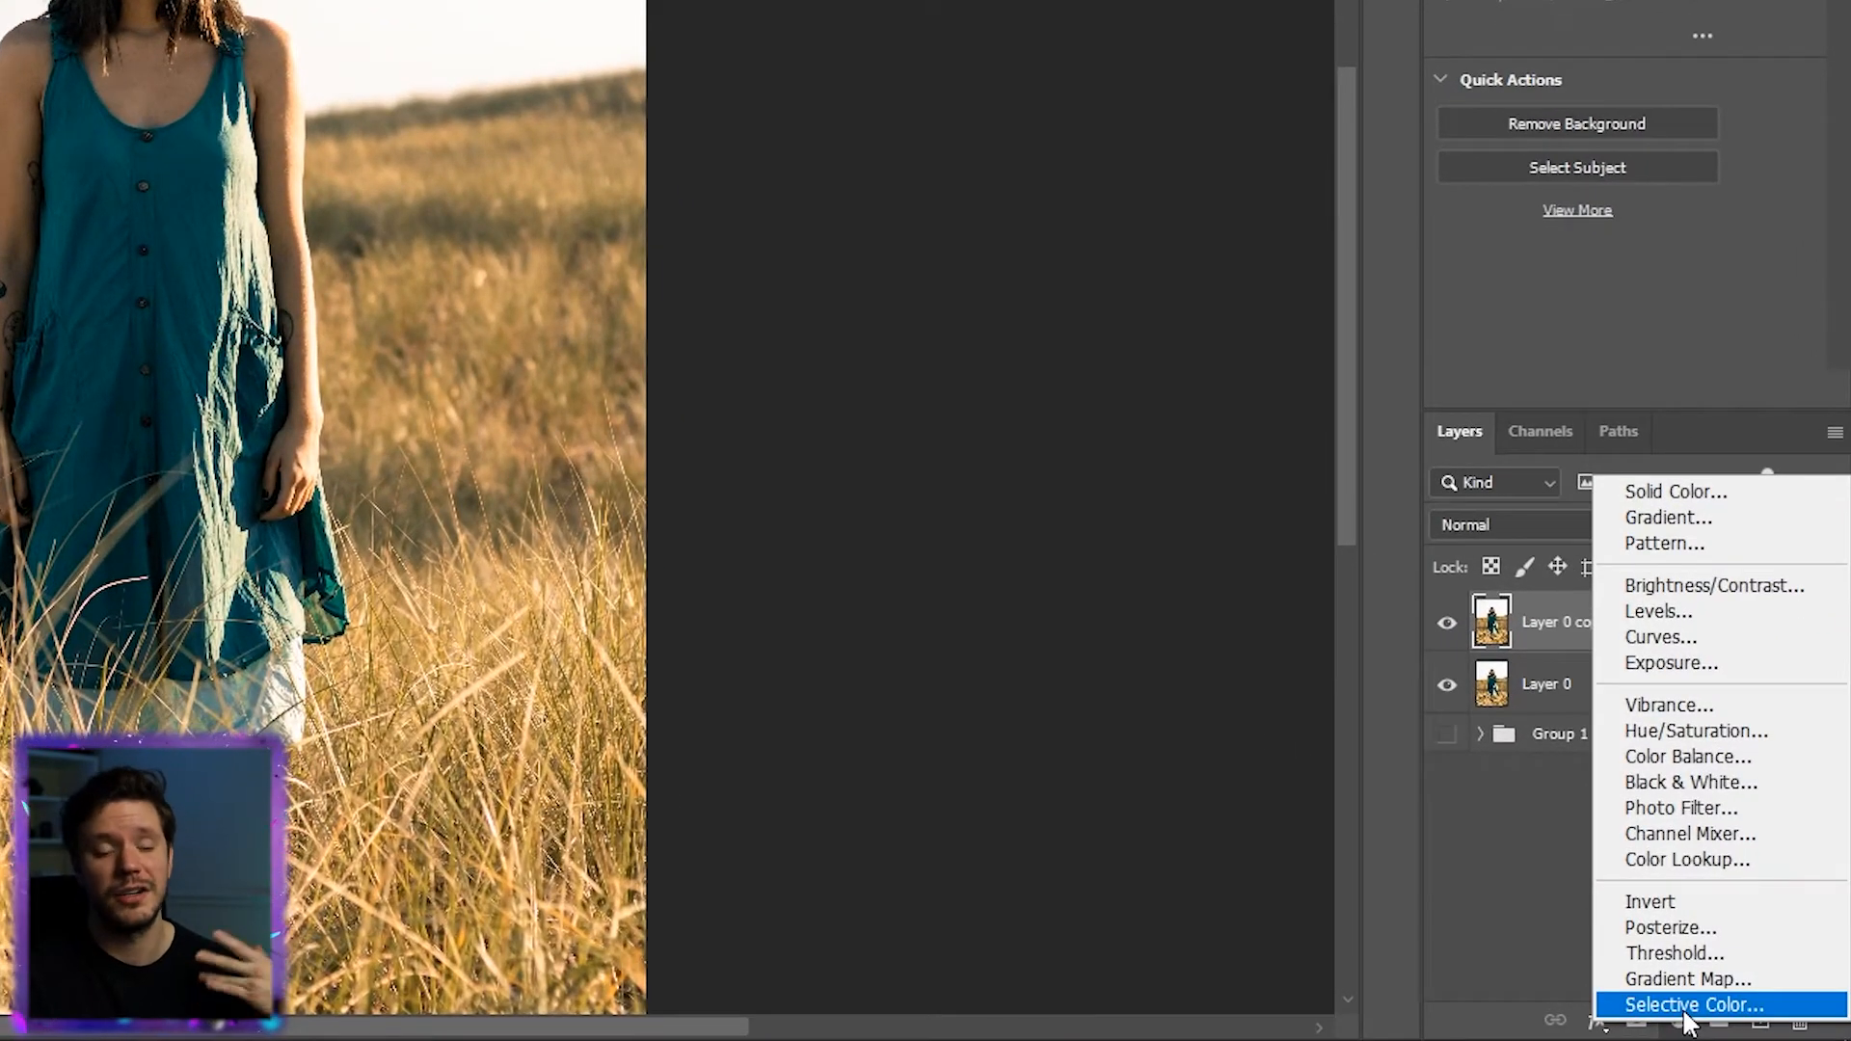
pyautogui.click(1703, 644)
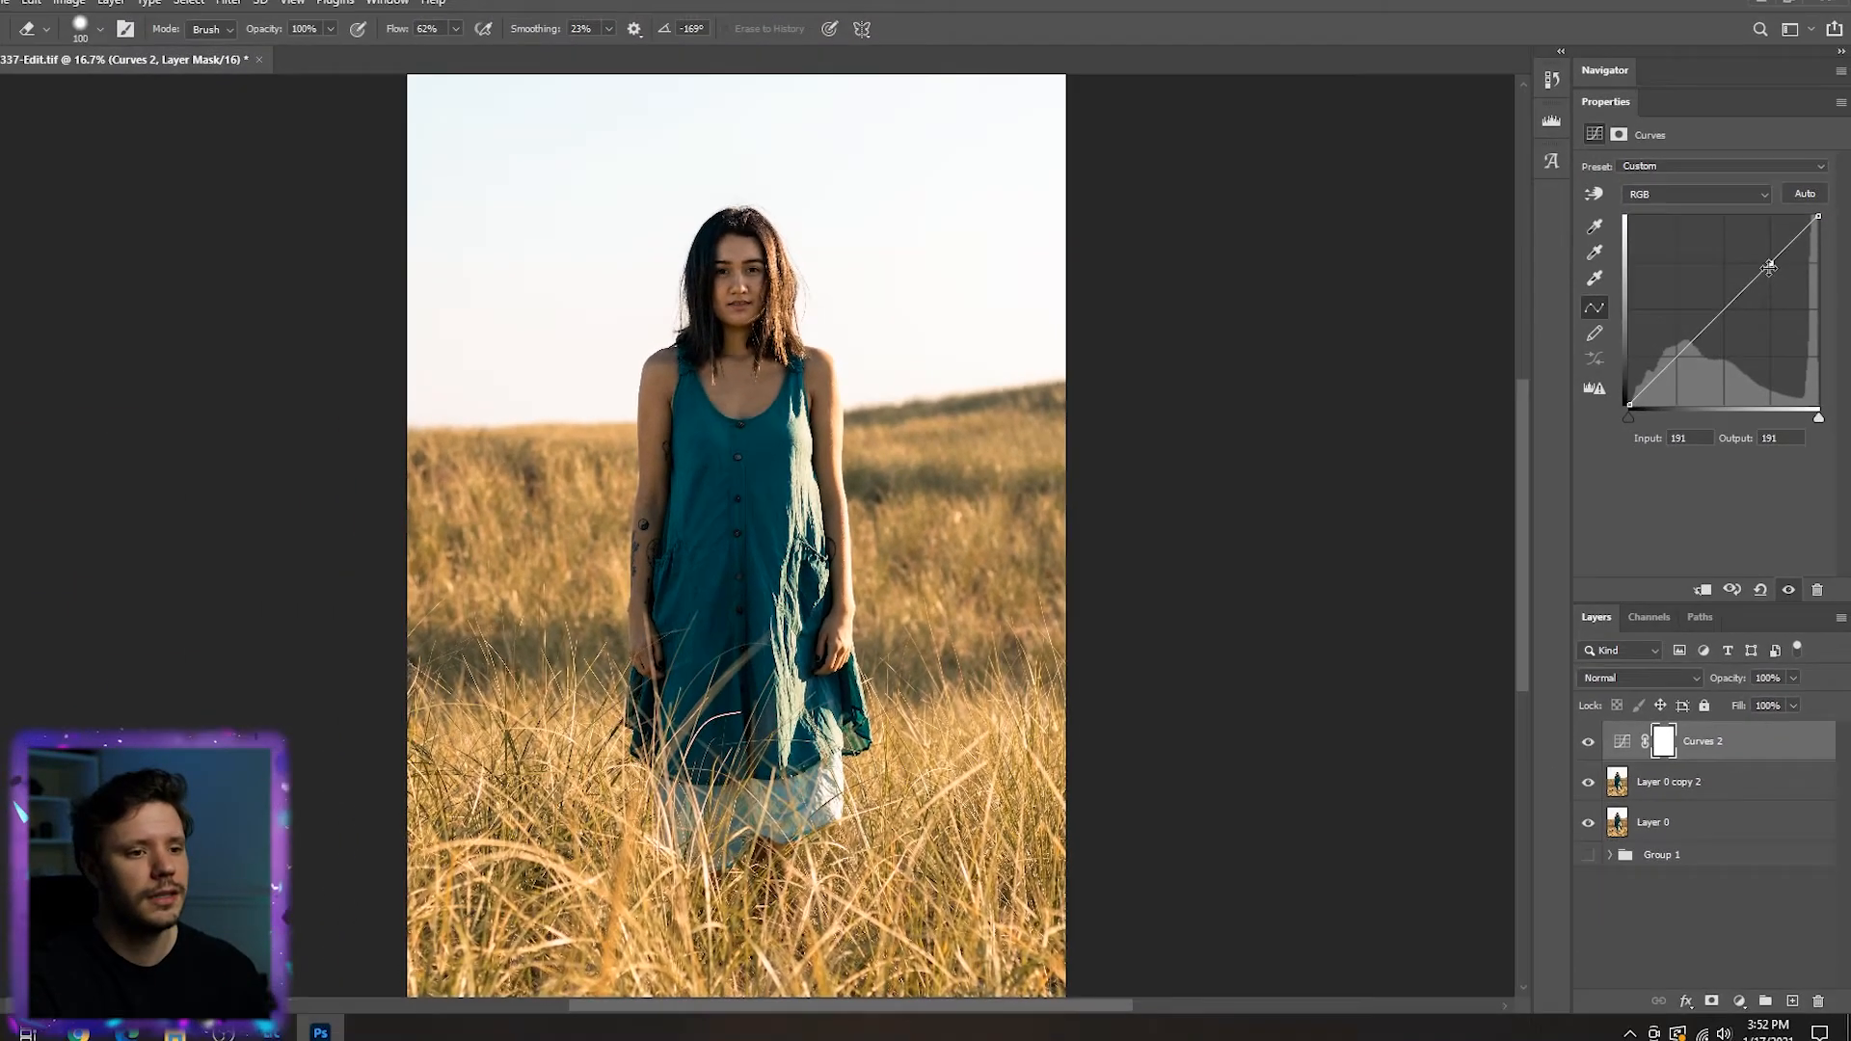
# - Brighten the photo by raising the upper part of the RGB curve to about input 192, output 229
pyautogui.moveTo(1769, 269); pyautogui.dragTo(1772, 245)
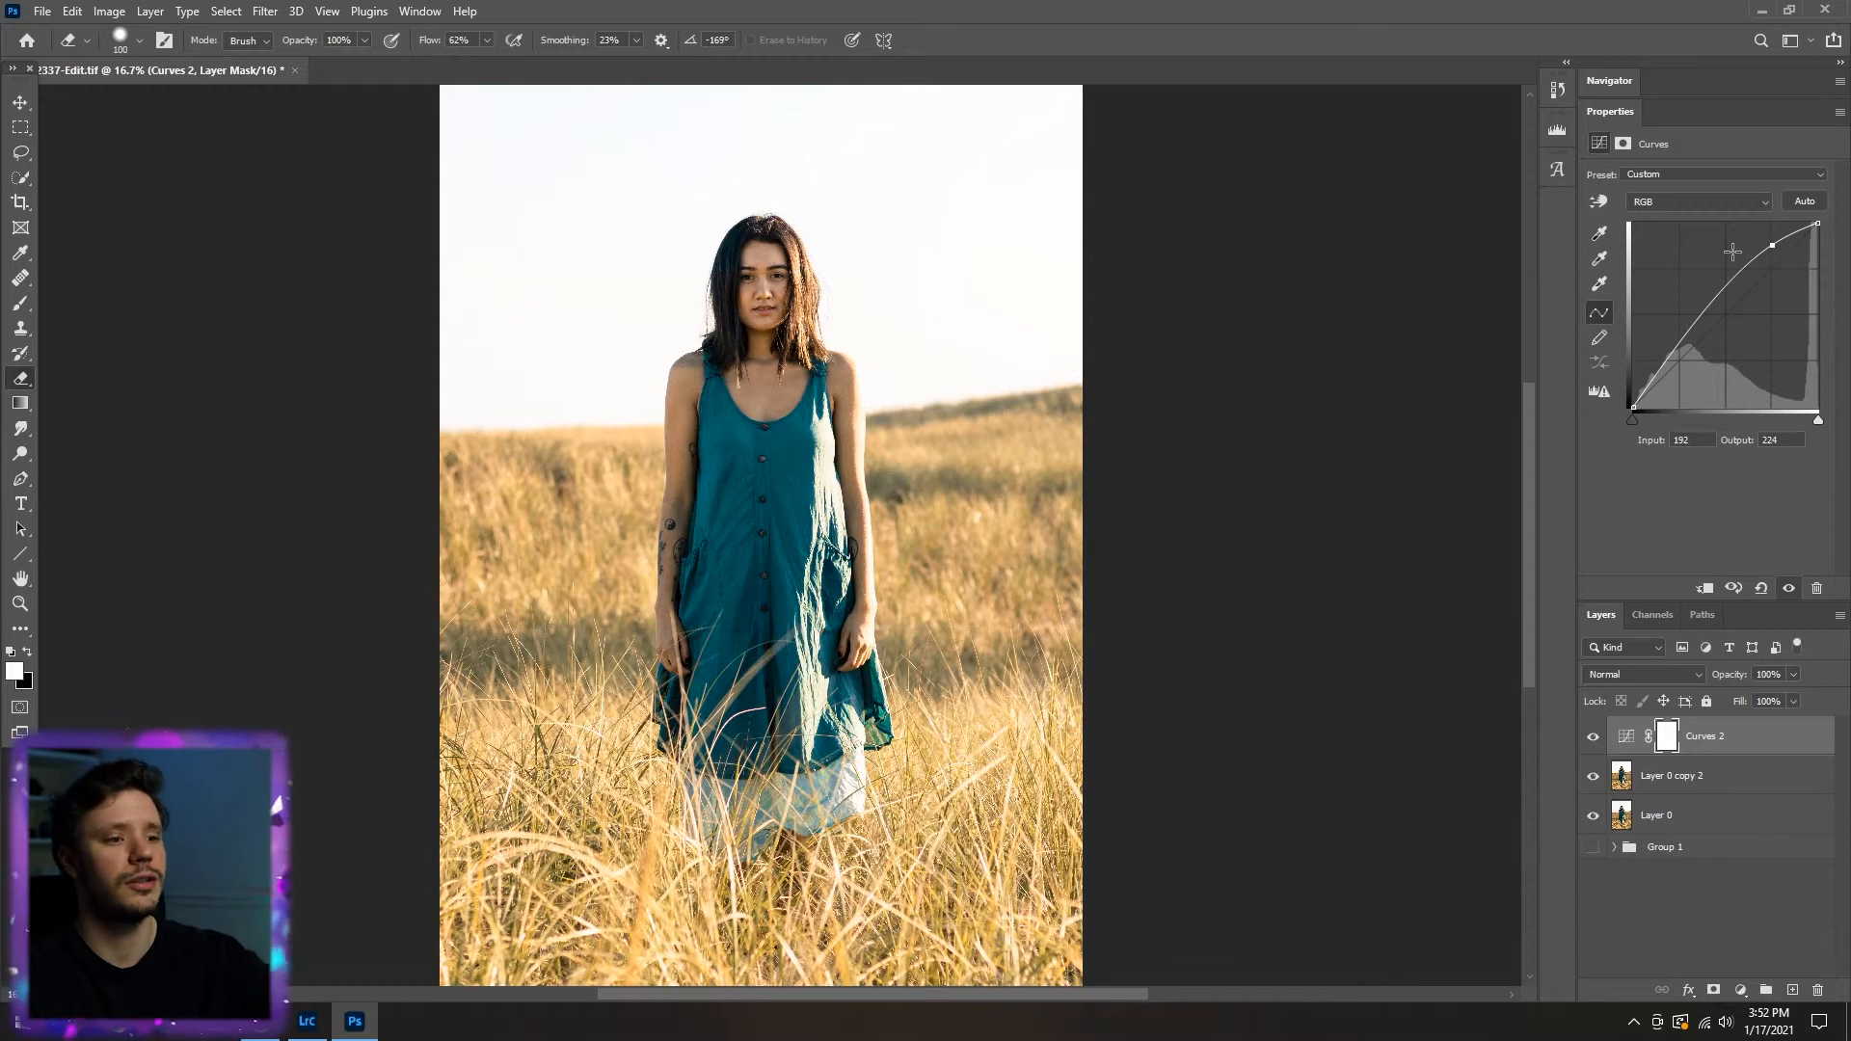
pyautogui.moveTo(1771, 242); pyautogui.dragTo(1771, 249)
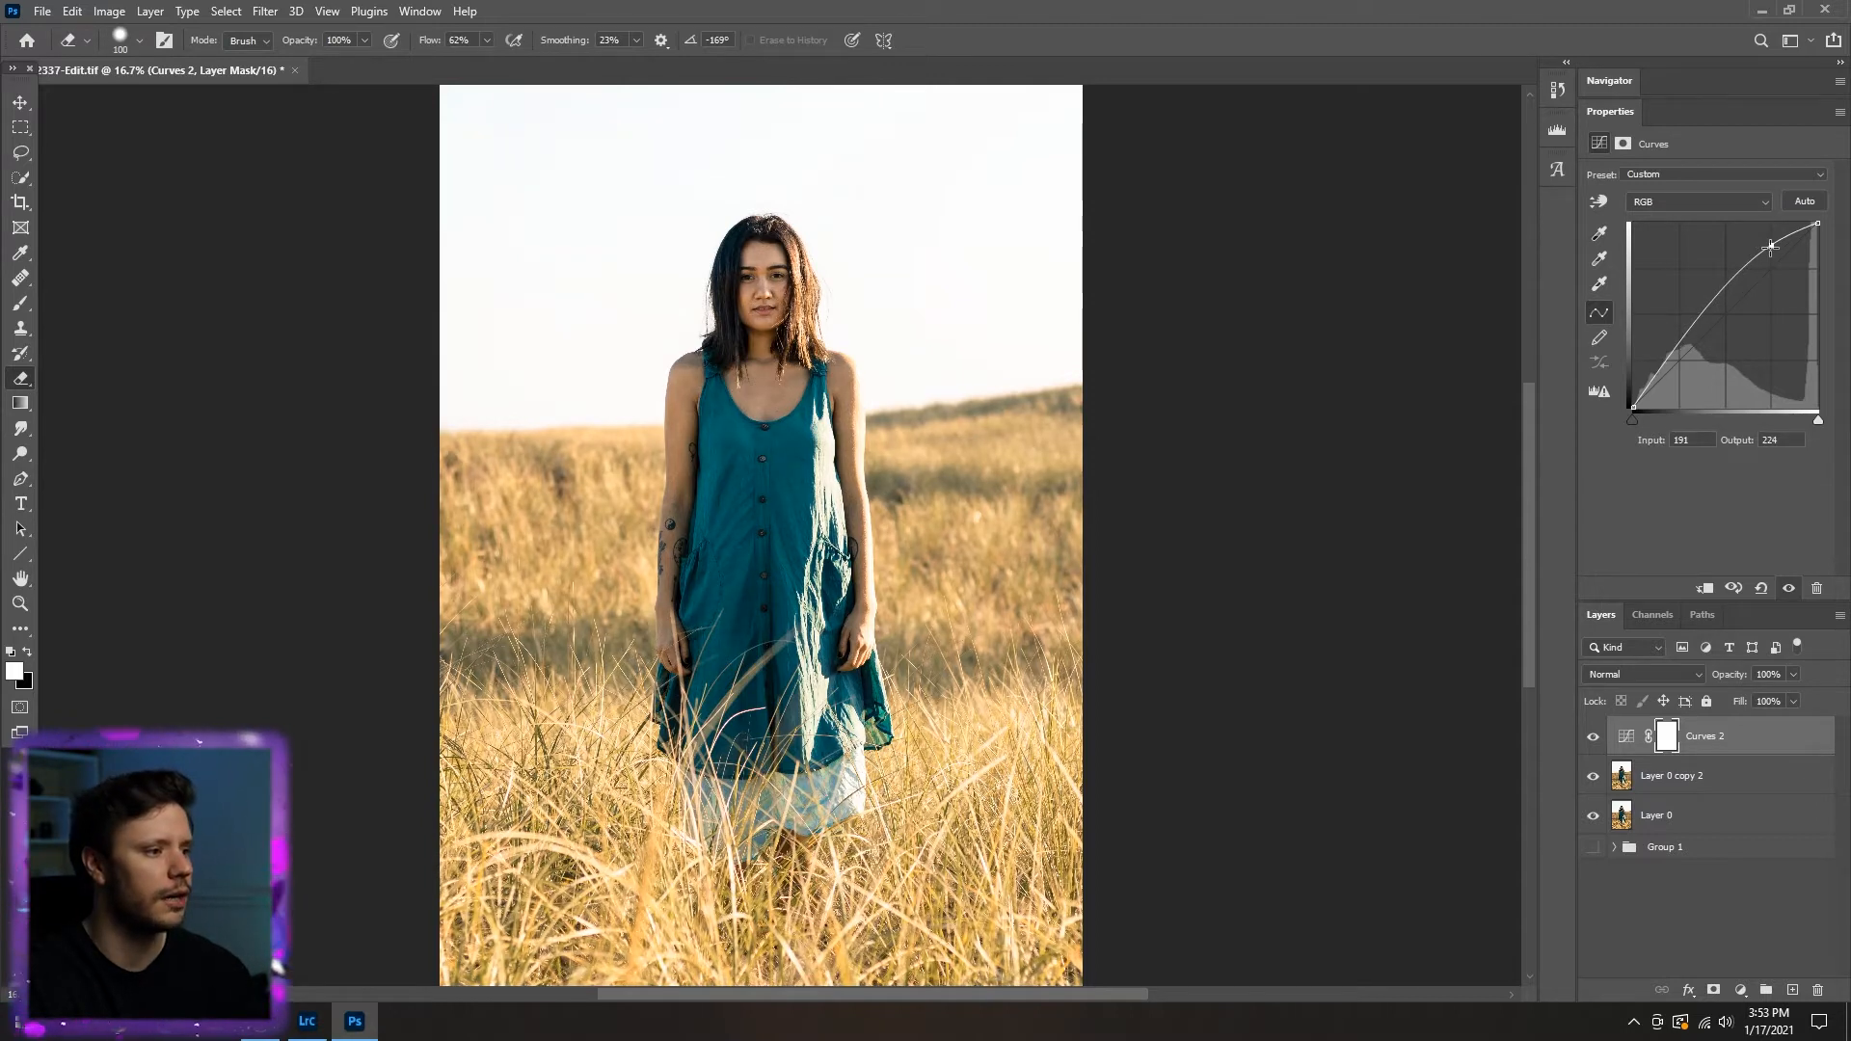
pyautogui.moveTo(1771, 248)
pyautogui.mouseDown()
pyautogui.moveTo(1771, 223)
pyautogui.moveTo(1774, 247)
pyautogui.mouseUp()
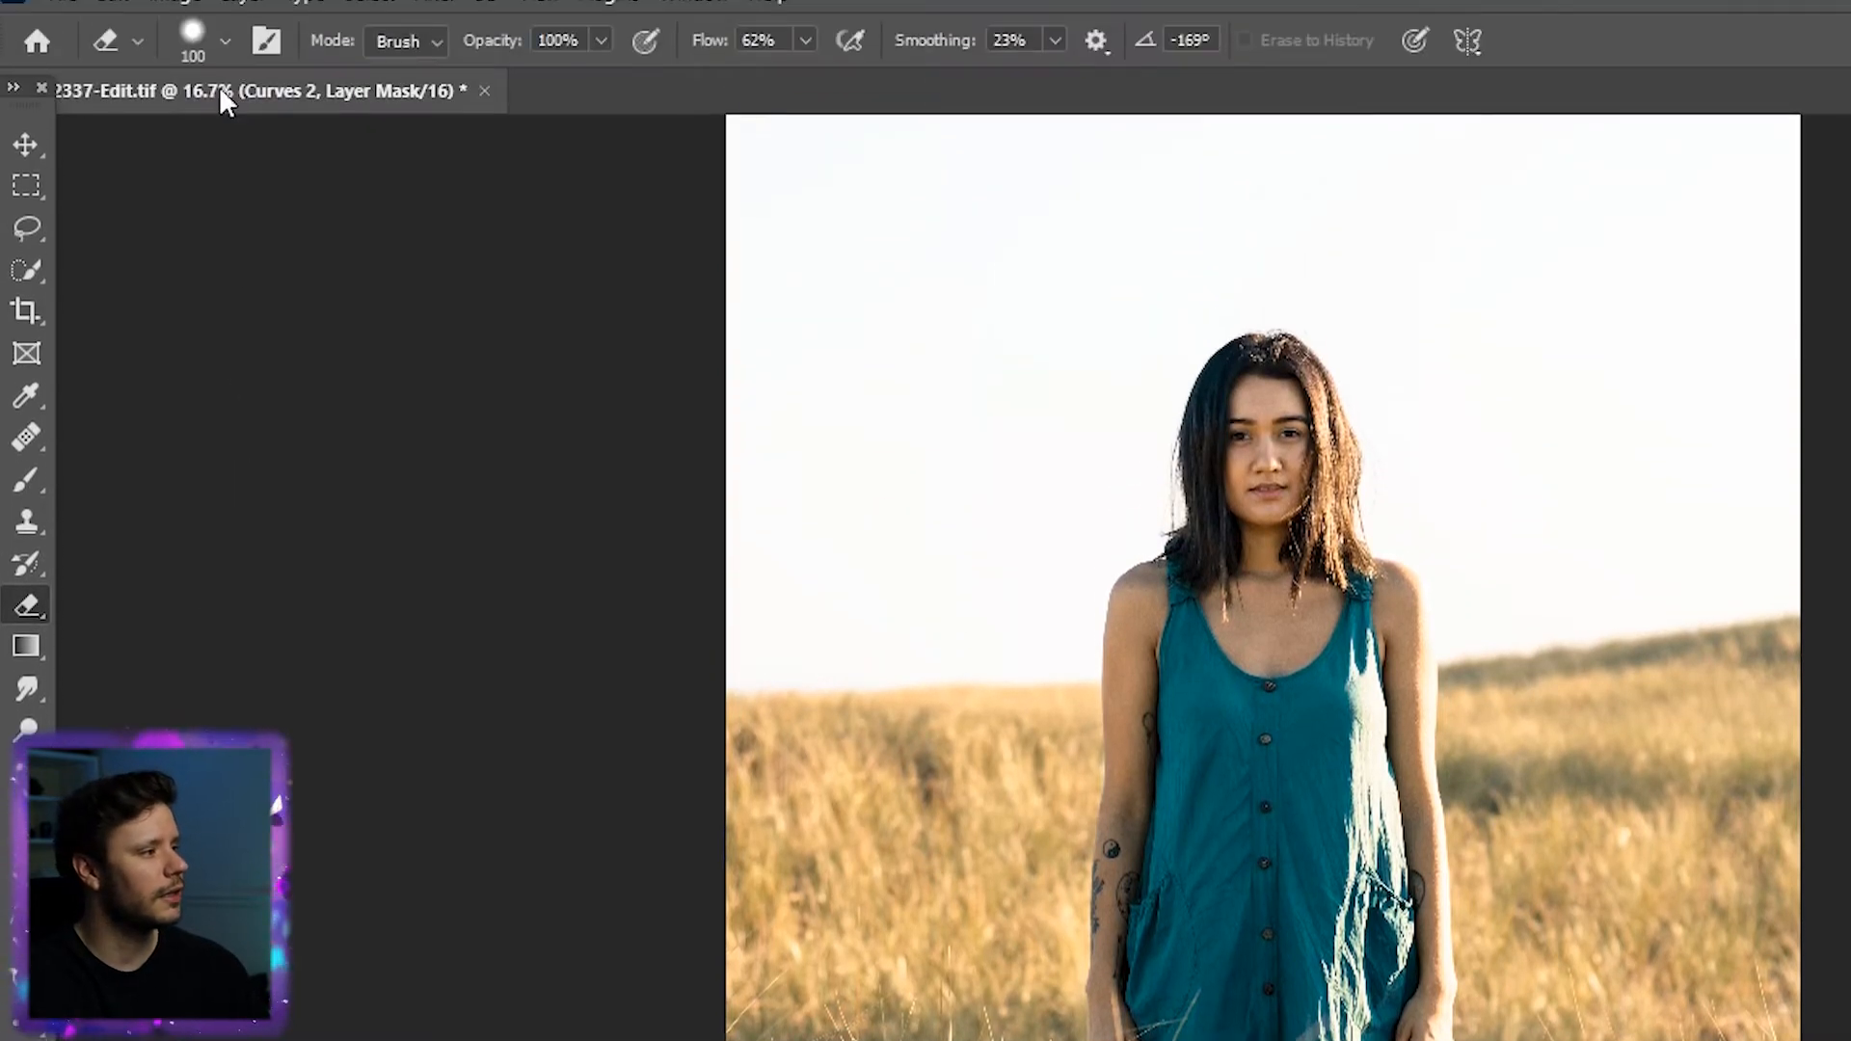
# - Set the eraser's hardness to 54% and enlarge its size to 1100 px
pyautogui.click(216, 36)
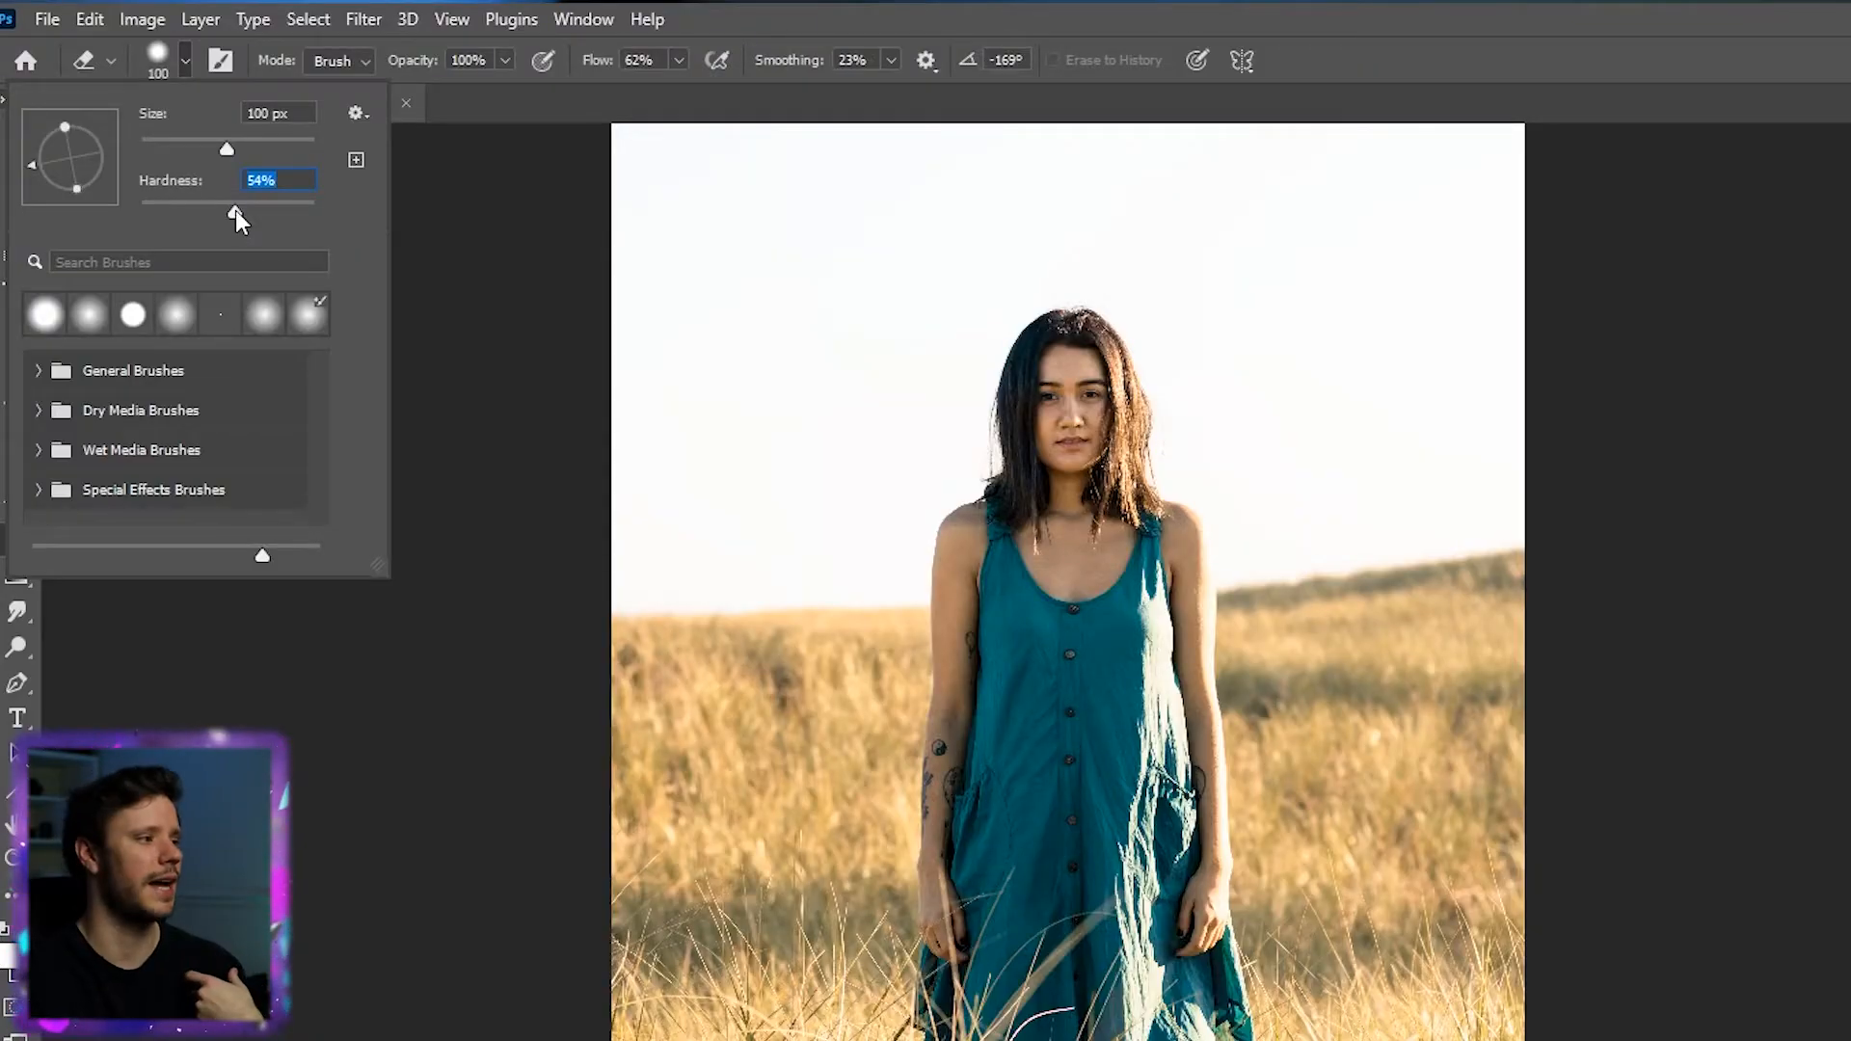
pyautogui.click(453, 584)
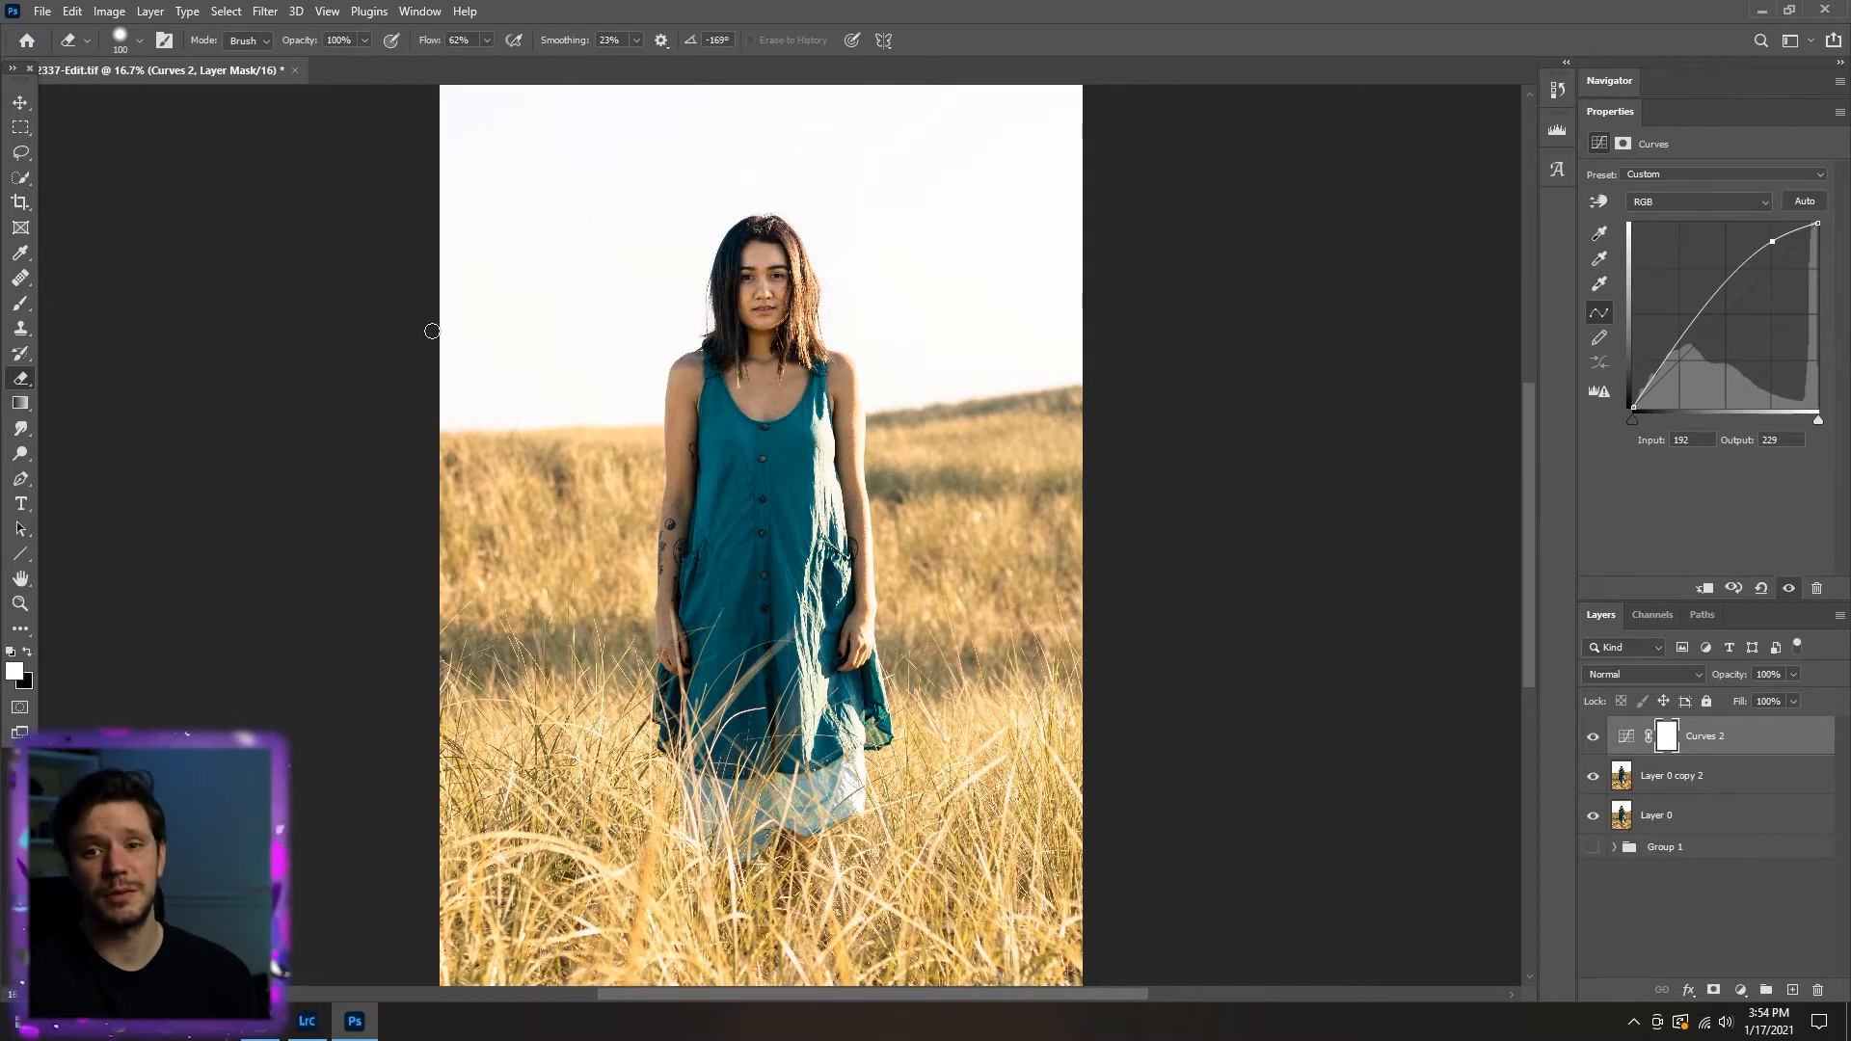
pyautogui.press(']')
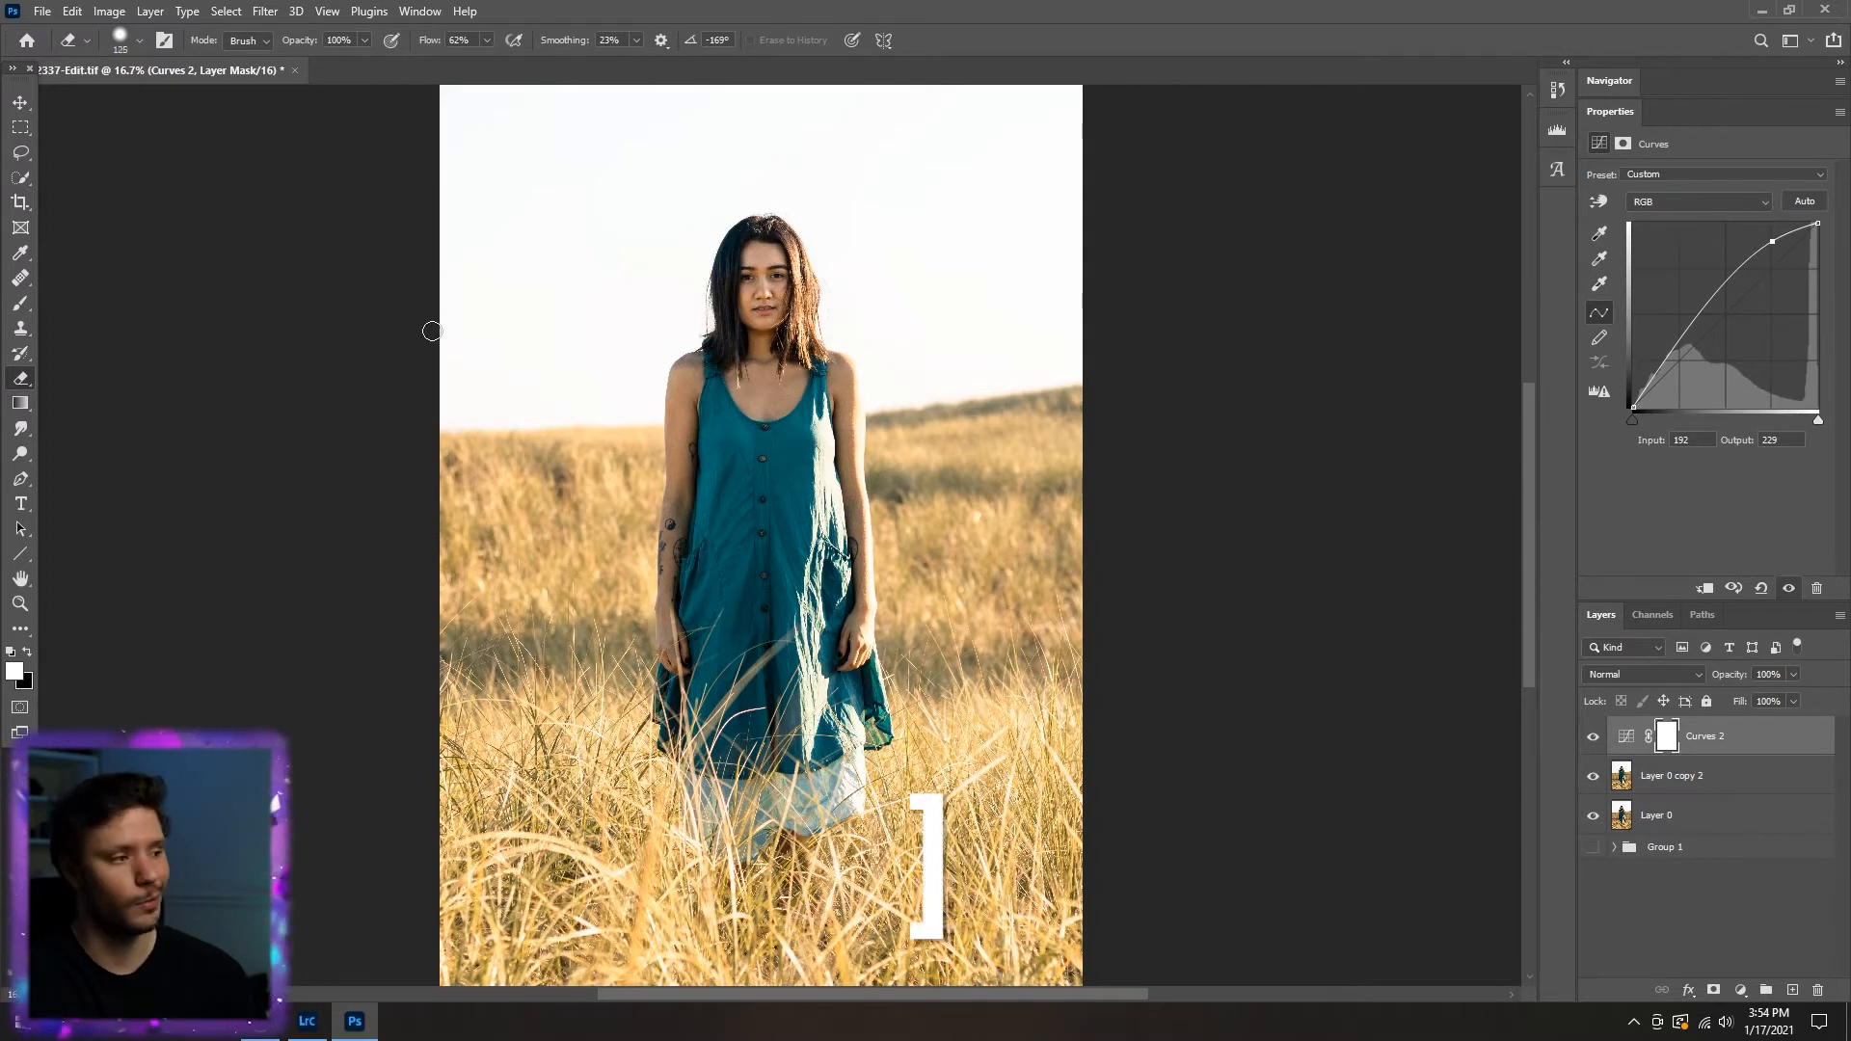
pyautogui.press(']')
pyautogui.press(']')
pyautogui.press(']')
pyautogui.press(']')
pyautogui.press(']')
pyautogui.press(']')
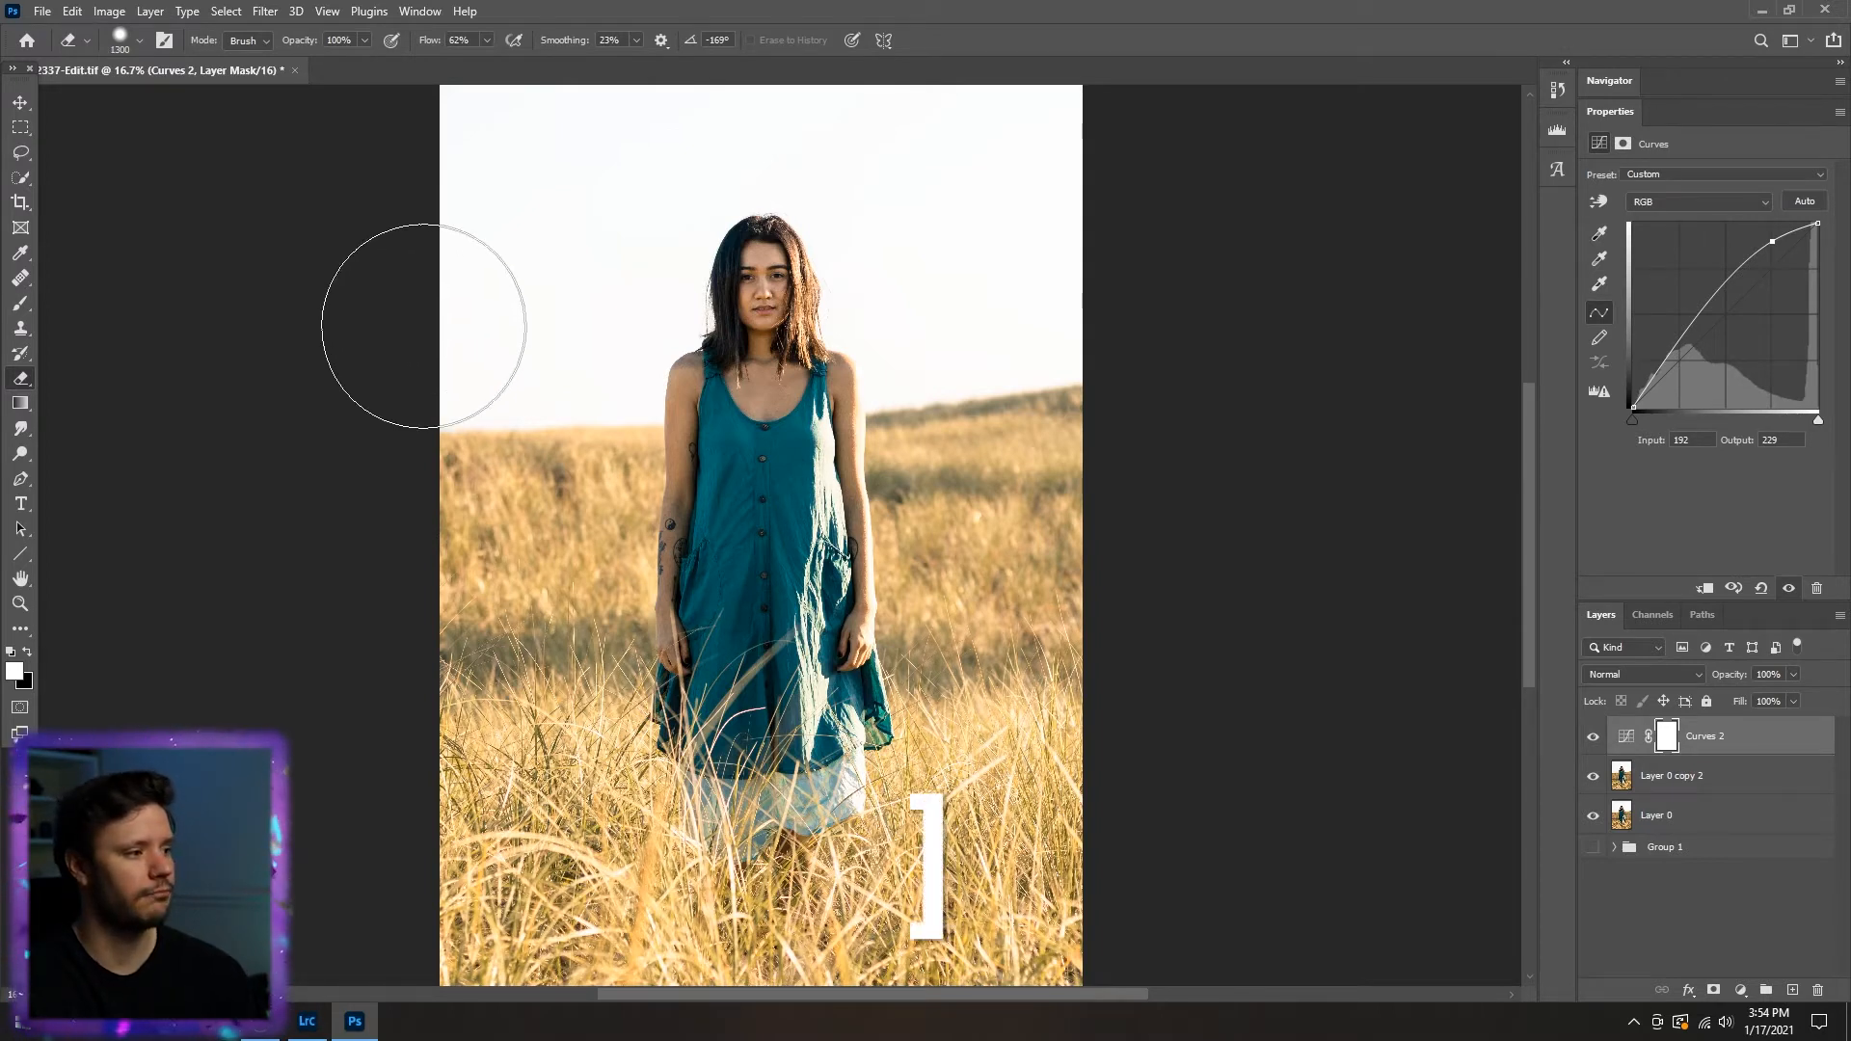
pyautogui.press('[')
# - Erase the Curves 2 mask along the side and lower edges of the photo with broad strokes
pyautogui.moveTo(455, 335); pyautogui.dragTo(462, 376)
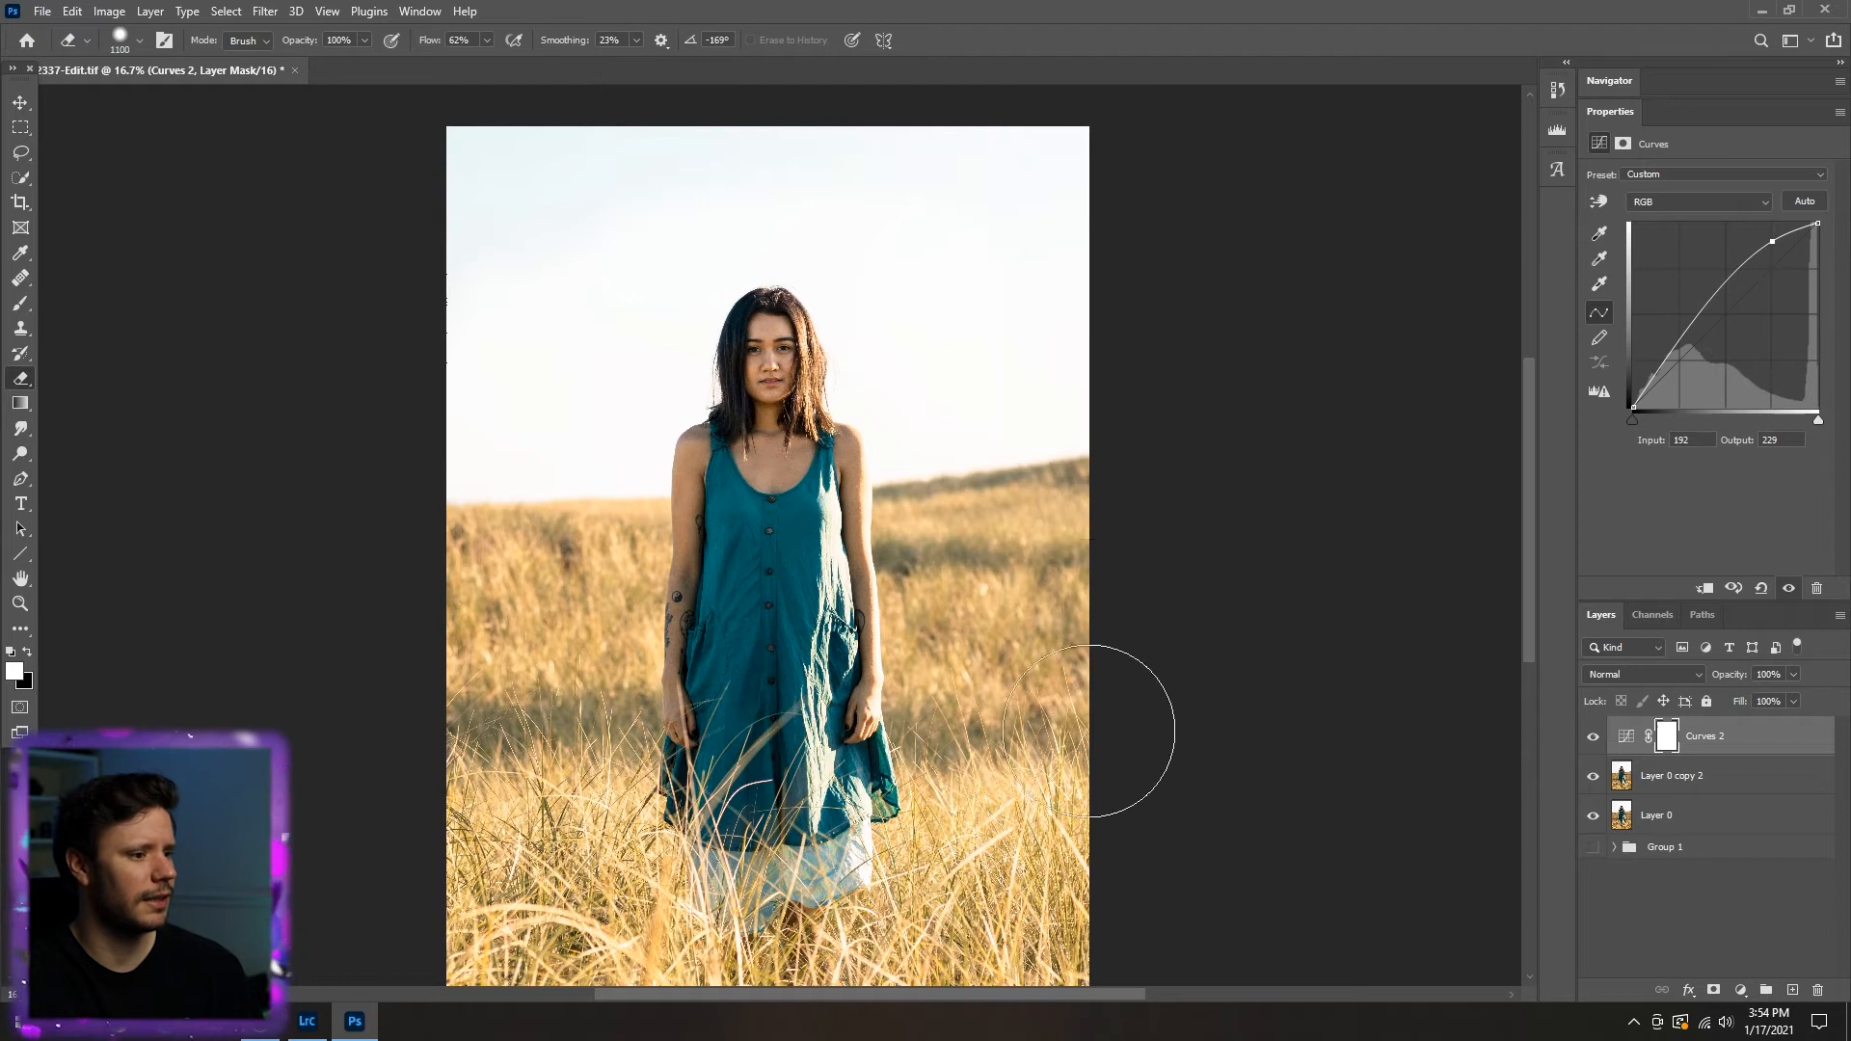
pyautogui.moveTo(1125, 805); pyautogui.dragTo(1129, 820)
pyautogui.moveTo(1136, 743); pyautogui.dragTo(1169, 463)
pyautogui.moveTo(1123, 332); pyautogui.dragTo(1068, 808)
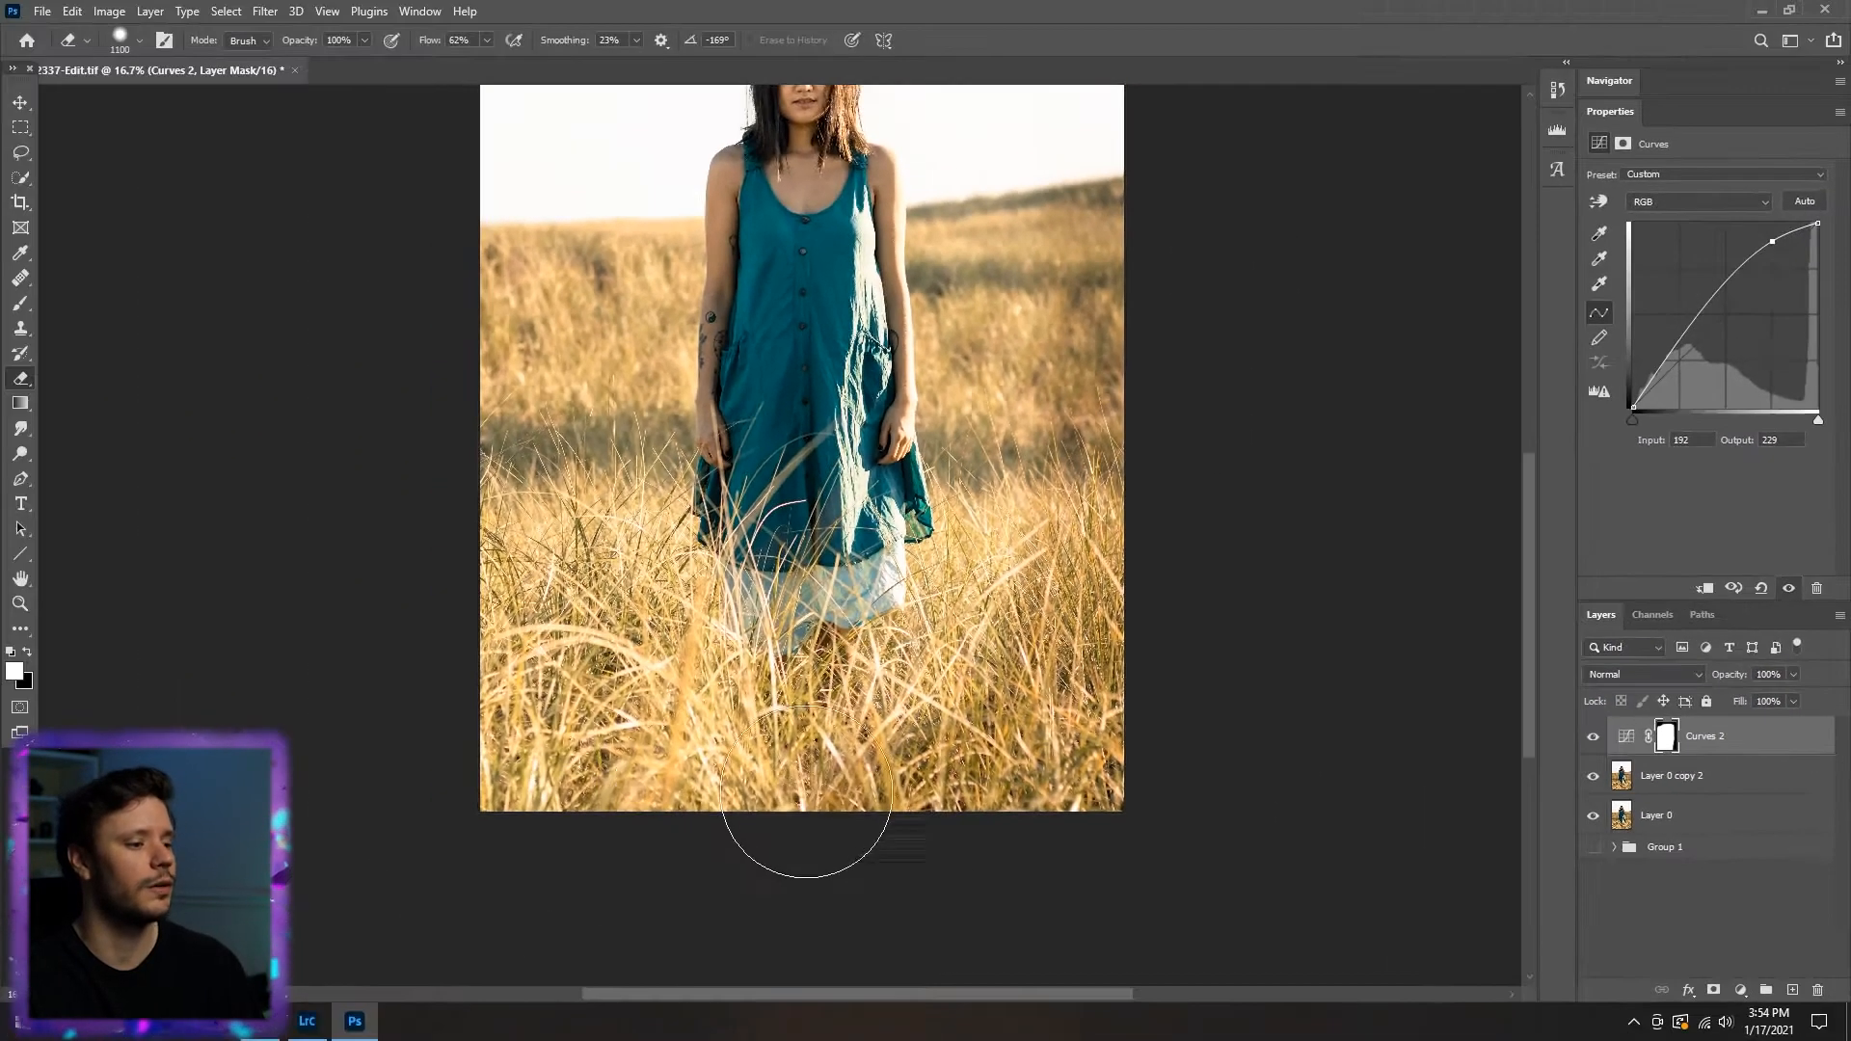
pyautogui.moveTo(805, 792); pyautogui.dragTo(365, 802)
pyautogui.moveTo(1187, 608); pyautogui.dragTo(1218, 748)
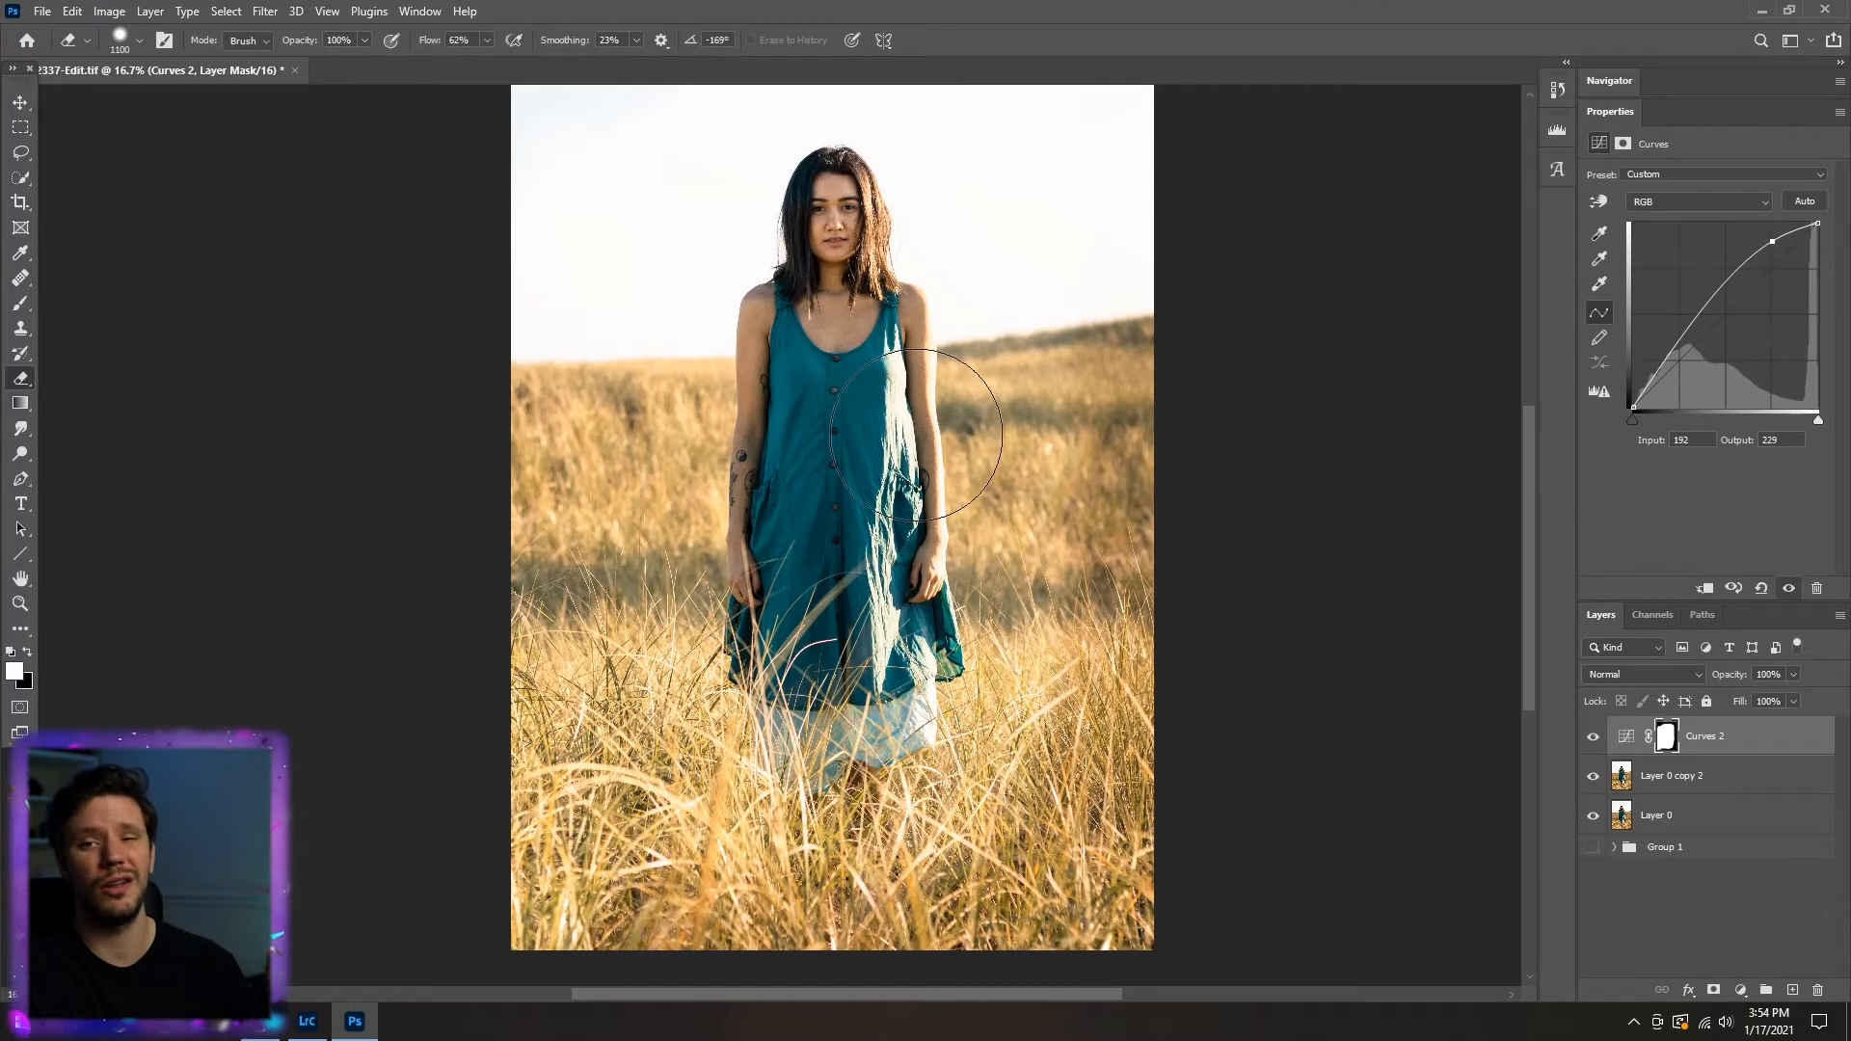
pyautogui.moveTo(933, 323); pyautogui.dragTo(993, 275)
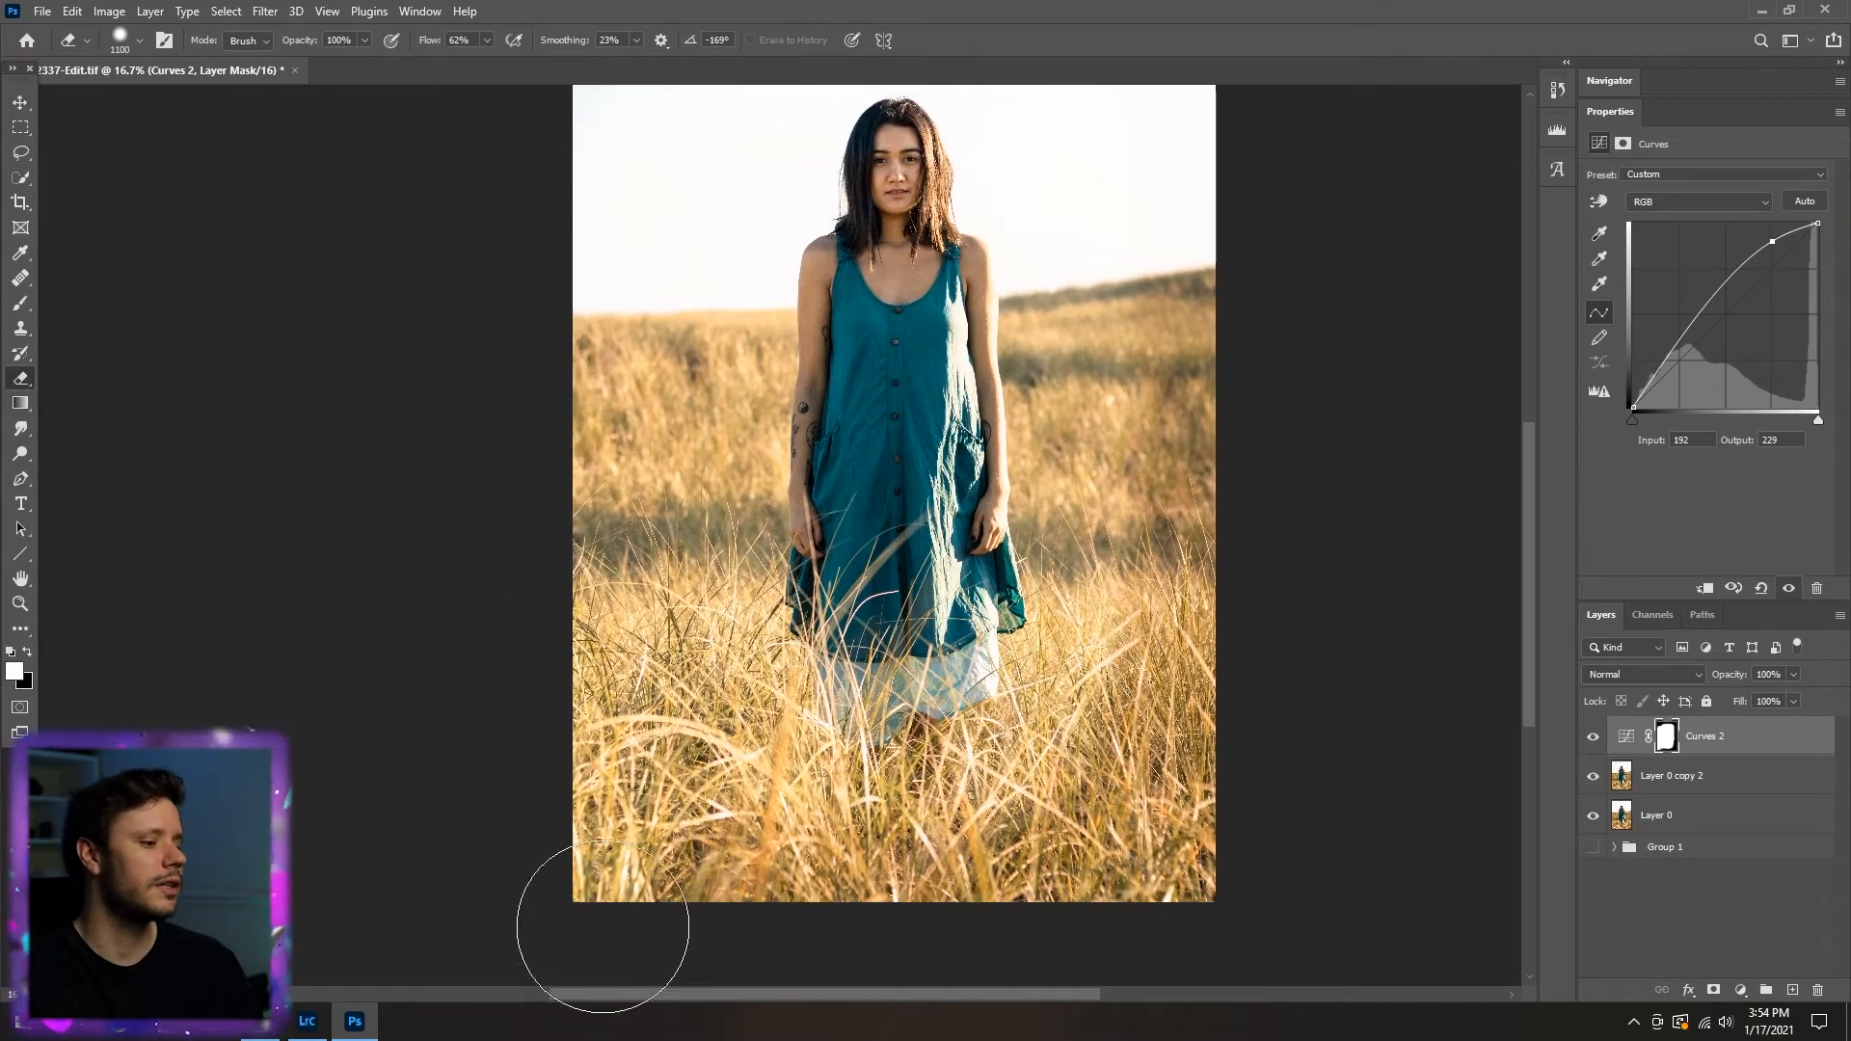
pyautogui.moveTo(670, 400)
pyautogui.mouseDown()
pyautogui.moveTo(670, 549)
pyautogui.moveTo(618, 173)
pyautogui.moveTo(601, 323)
pyautogui.mouseUp()
pyautogui.moveTo(558, 558); pyautogui.dragTo(548, 453)
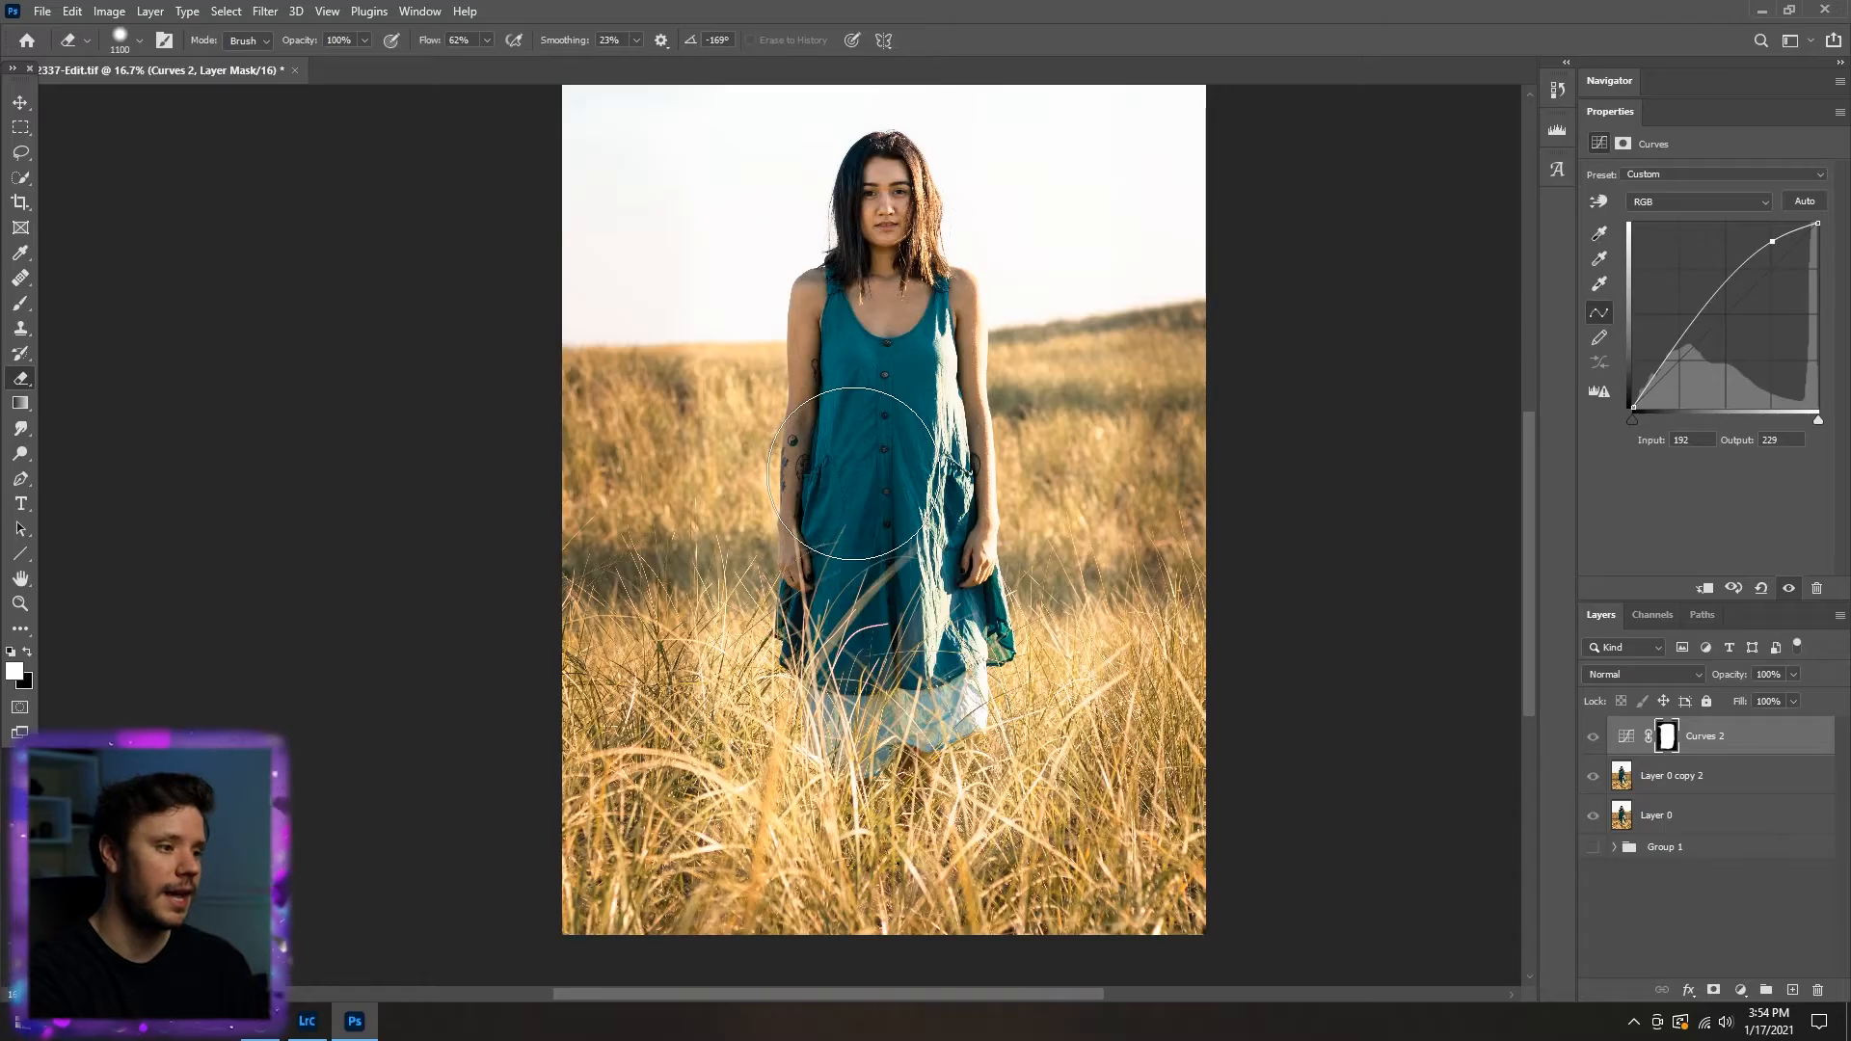
# - Show the red mask overlay and erase the Curves 2 mask across the sky and field surrounding the woman
pyautogui.press('\\')
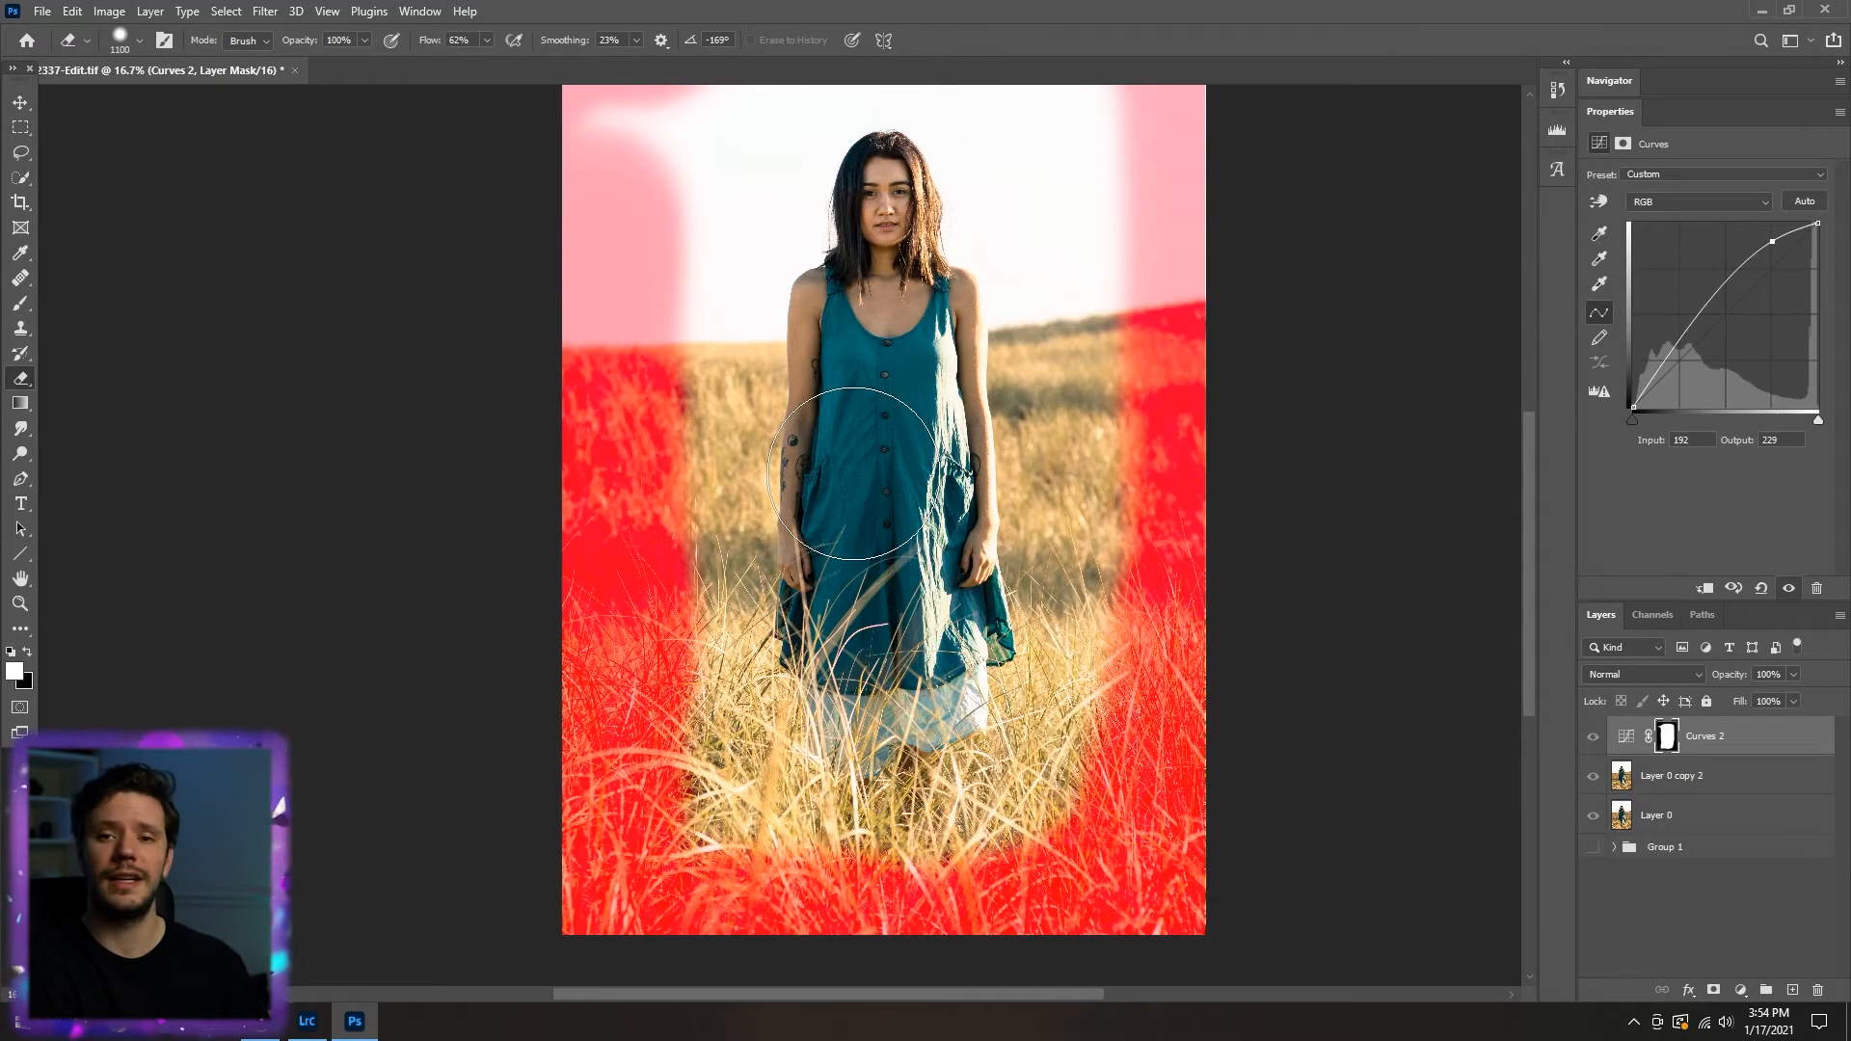
pyautogui.moveTo(570, 205)
pyautogui.mouseDown()
pyautogui.moveTo(640, 124)
pyautogui.moveTo(806, 69)
pyautogui.mouseUp()
pyautogui.press('[')
pyautogui.press('[')
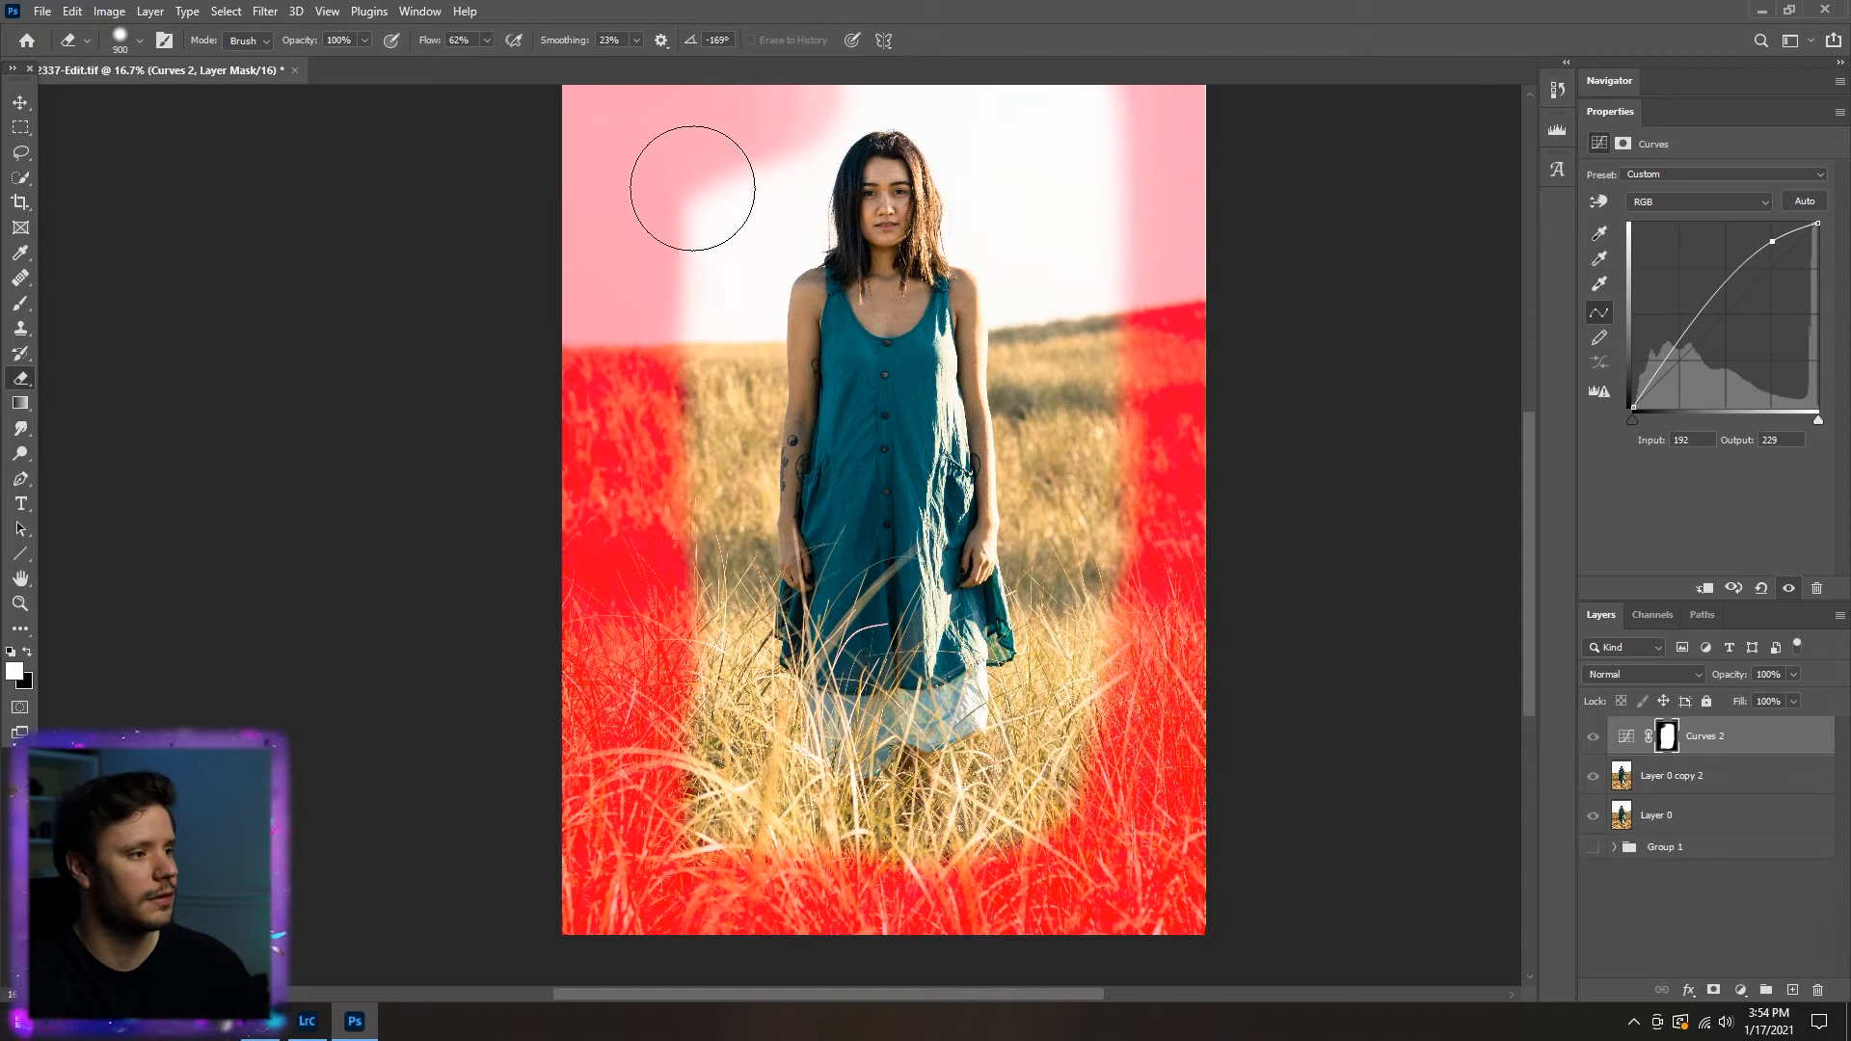
pyautogui.moveTo(904, 98)
pyautogui.mouseDown()
pyautogui.moveTo(1089, 102)
pyautogui.moveTo(1116, 362)
pyautogui.mouseUp()
pyautogui.press(']')
pyautogui.press(']')
pyautogui.press(']')
pyautogui.press(']')
pyautogui.moveTo(1106, 126)
pyautogui.mouseDown()
pyautogui.moveTo(1089, 771)
pyautogui.moveTo(670, 415)
pyautogui.mouseUp()
pyautogui.moveTo(700, 187); pyautogui.dragTo(819, 91)
pyautogui.moveTo(818, 91)
pyautogui.mouseDown()
pyautogui.moveTo(945, 256)
pyautogui.moveTo(978, 254)
pyautogui.moveTo(952, 903)
pyautogui.moveTo(999, 783)
pyautogui.moveTo(907, 848)
pyautogui.moveTo(621, 872)
pyautogui.moveTo(659, 879)
pyautogui.moveTo(540, 632)
pyautogui.moveTo(586, 673)
pyautogui.moveTo(563, 533)
pyautogui.moveTo(609, 231)
pyautogui.mouseUp()
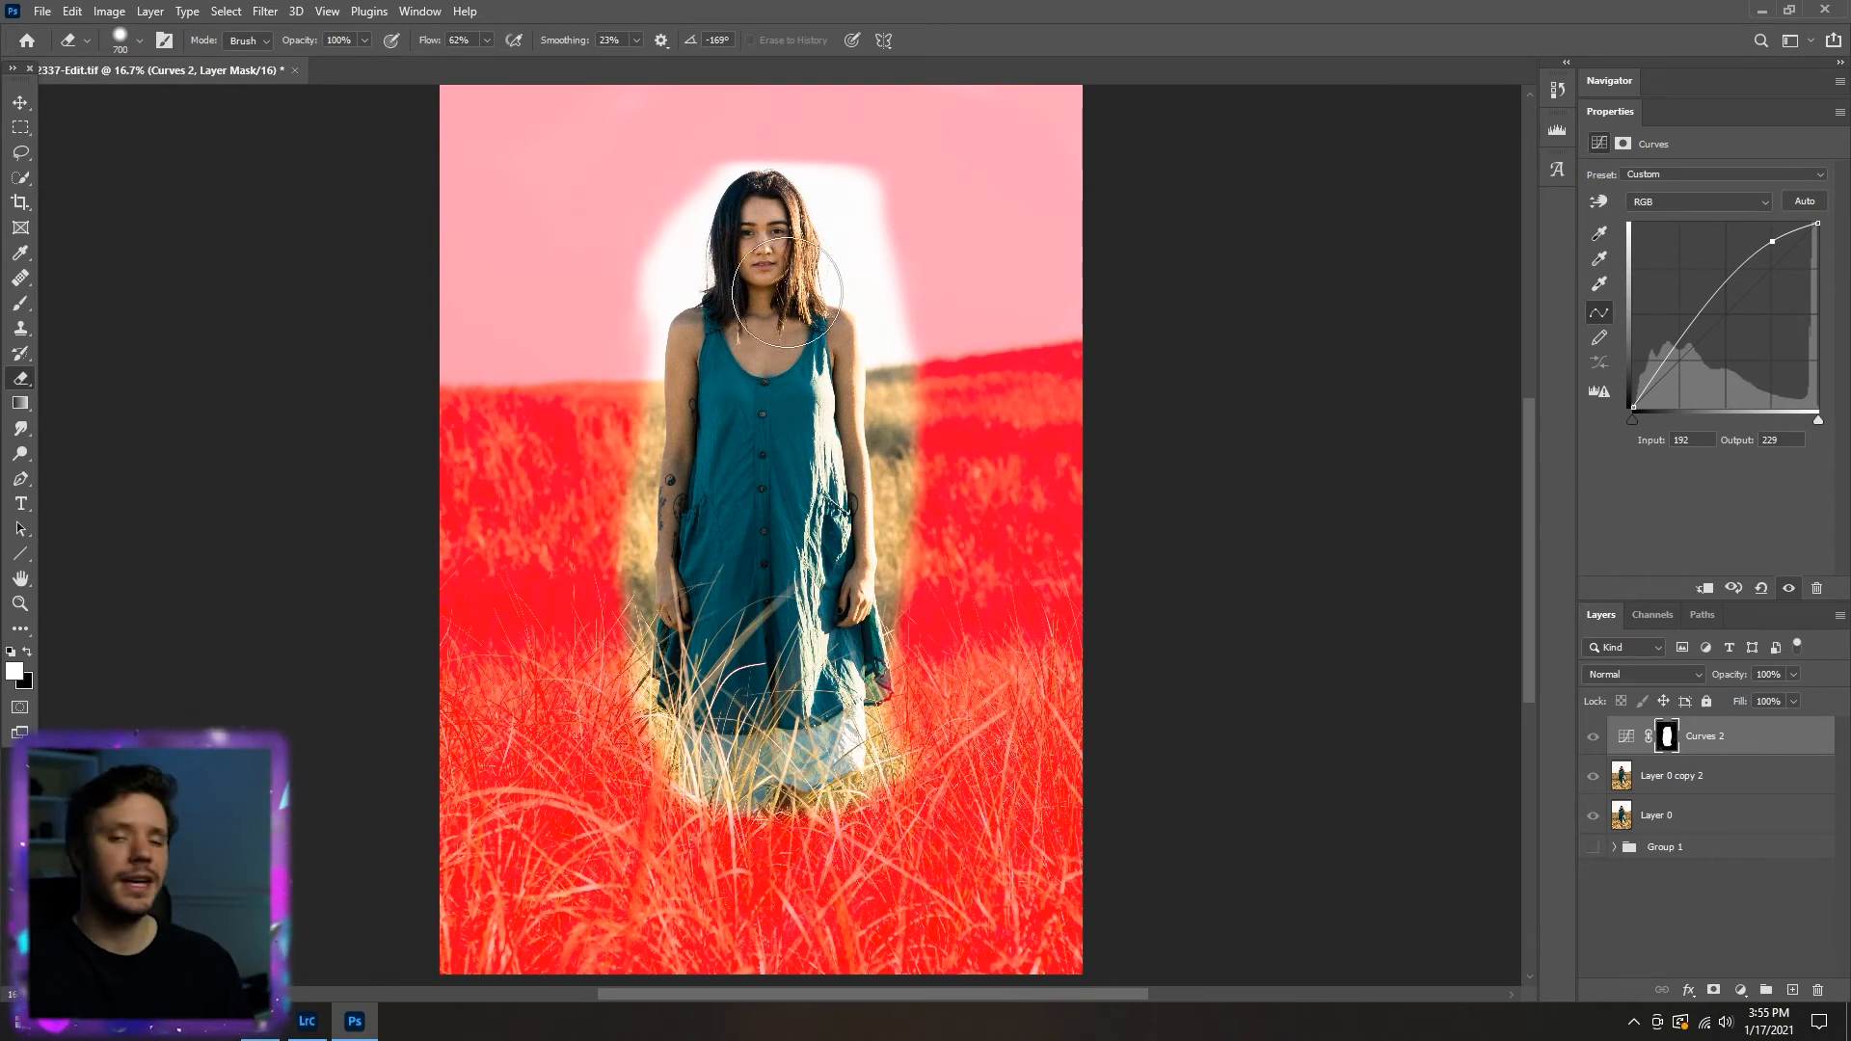
pyautogui.hotkey('ctrl', '+')
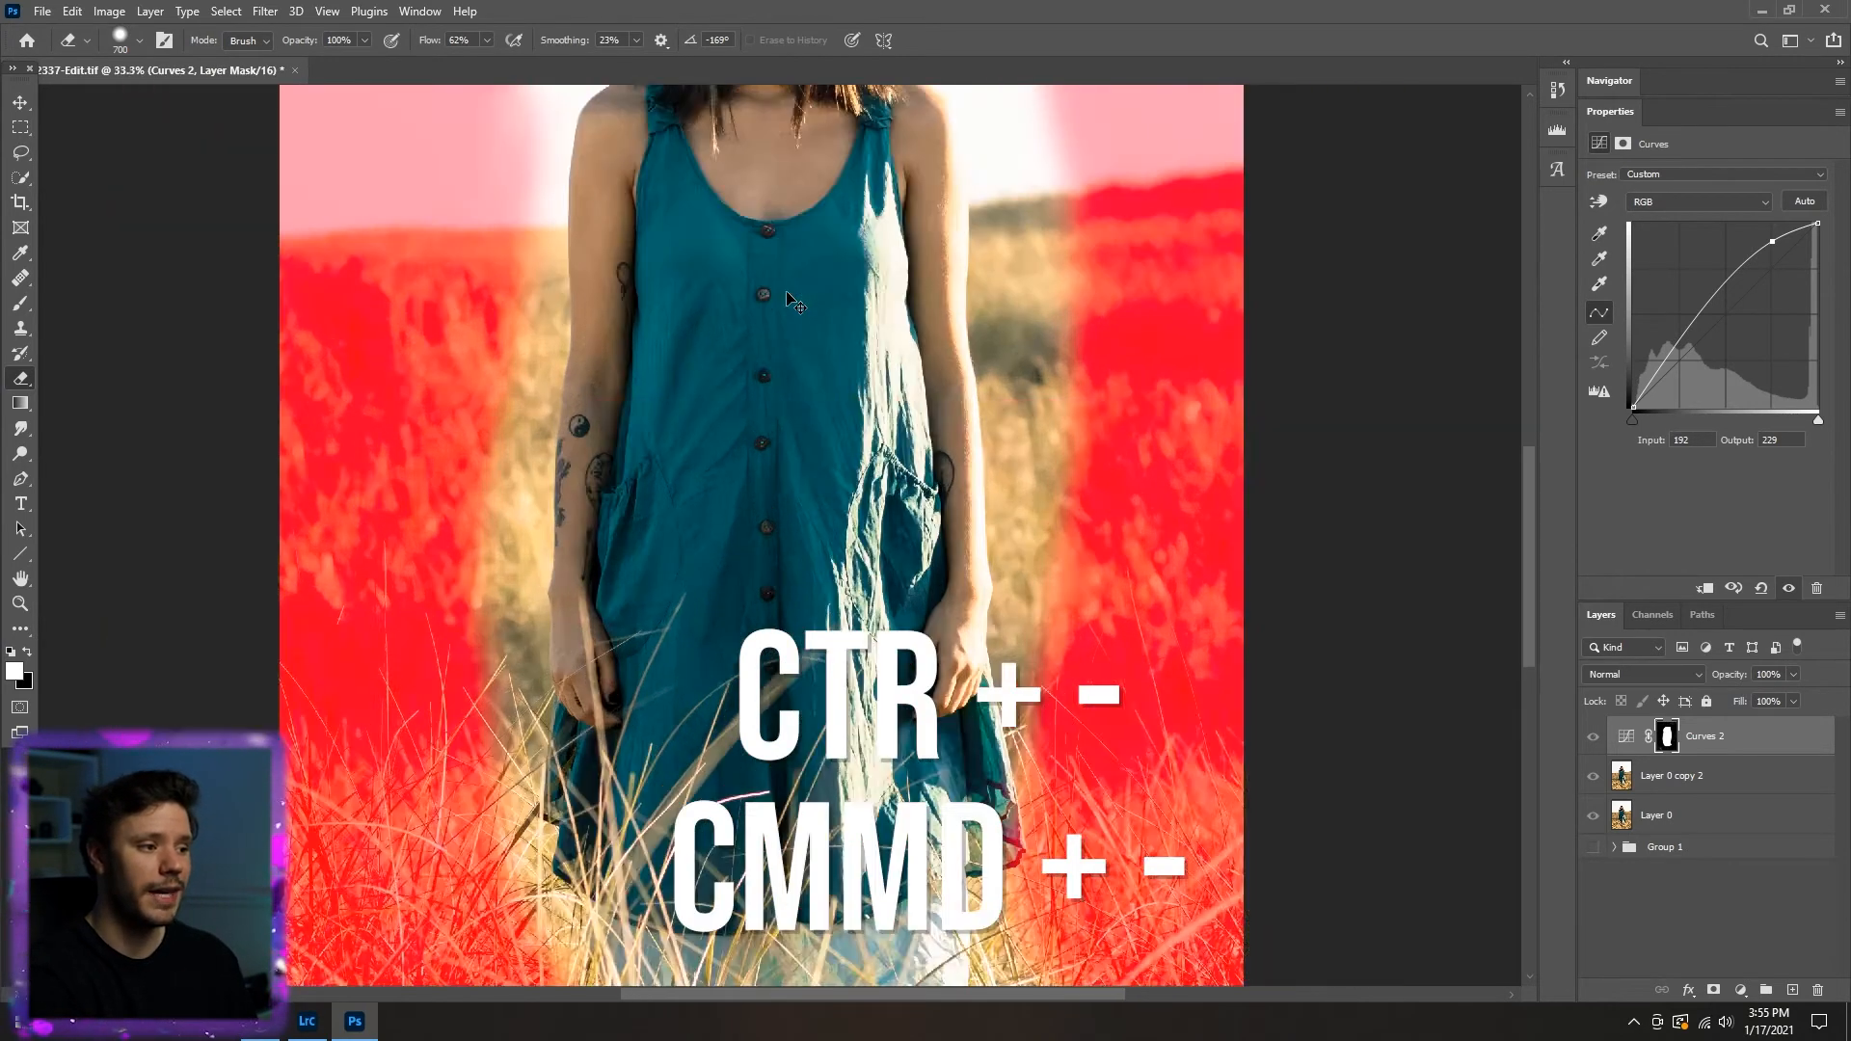
pyautogui.hotkey('ctrl', '-')
pyautogui.hotkey('ctrl', '+')
pyautogui.hotkey('ctrl', '-')
pyautogui.hotkey('ctrl', '-')
pyautogui.hotkey('ctrl', '+')
pyautogui.hotkey('ctrl', '+')
pyautogui.hotkey('ctrl', '+')
pyautogui.hotkey('ctrl', '+')
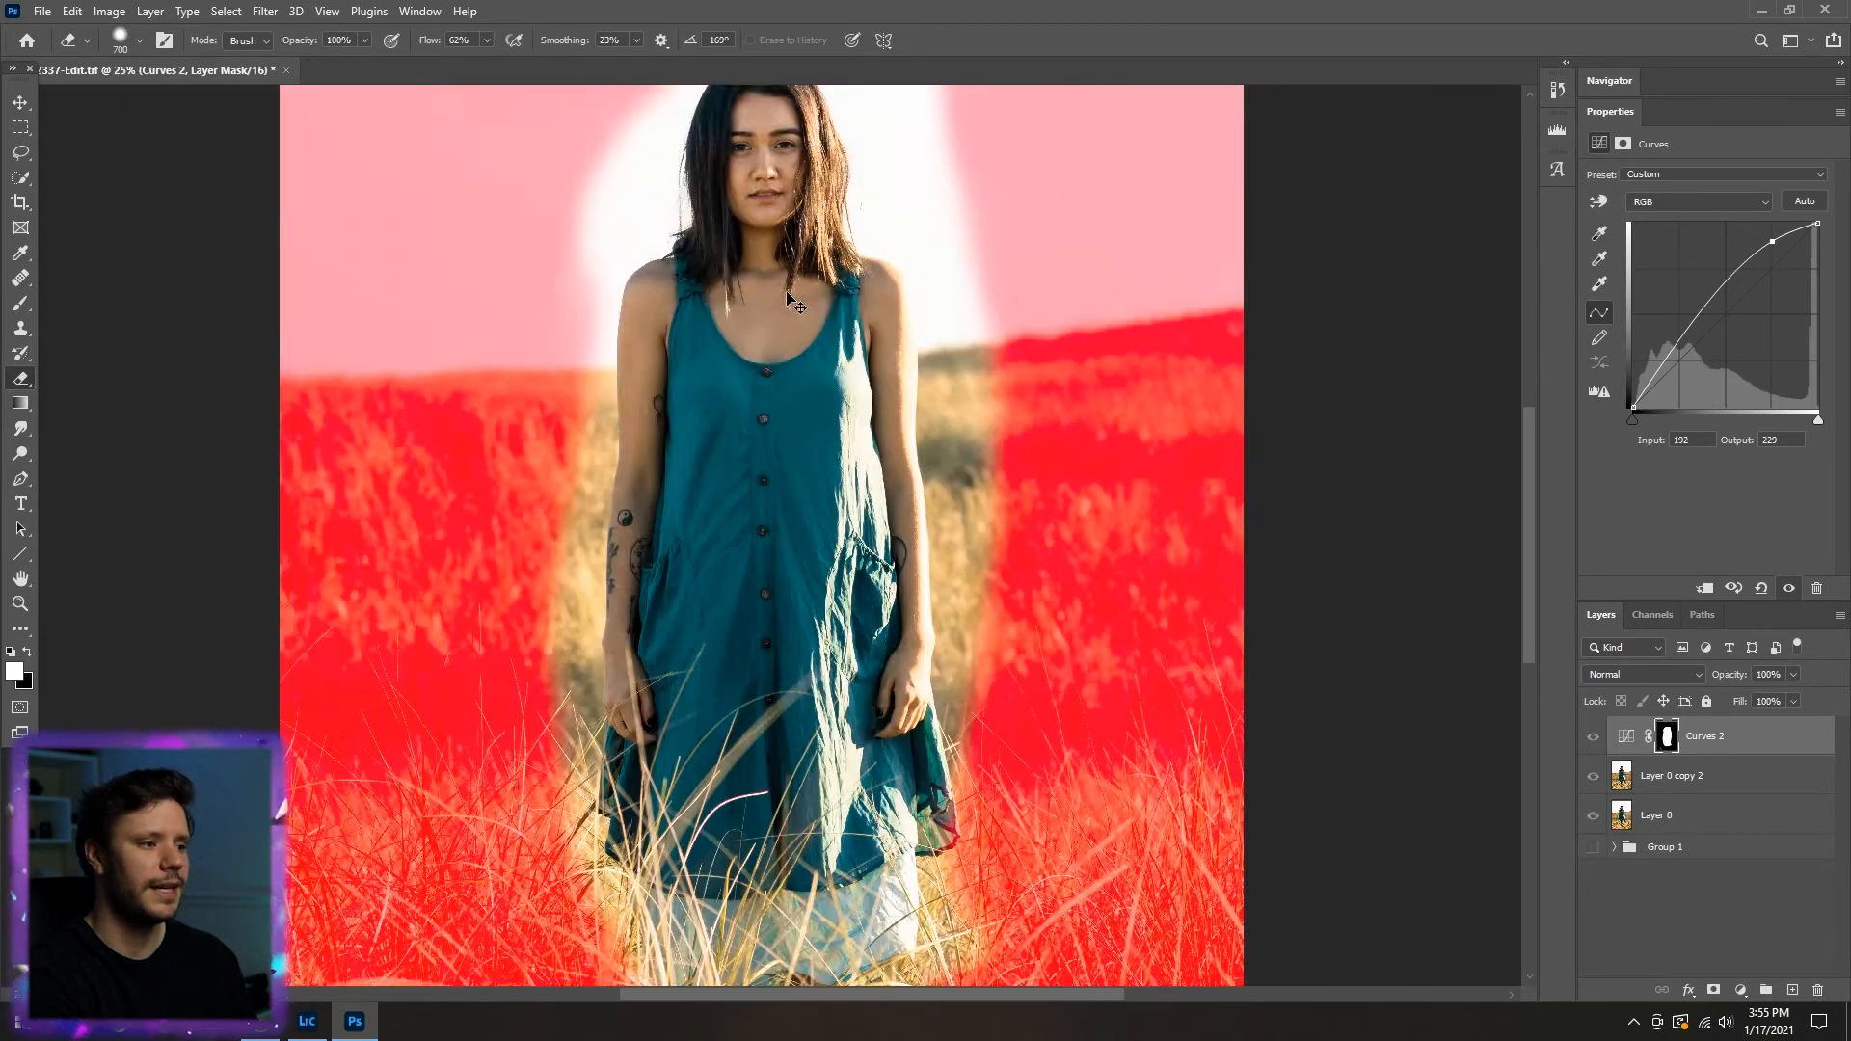
pyautogui.hotkey('ctrl', '-')
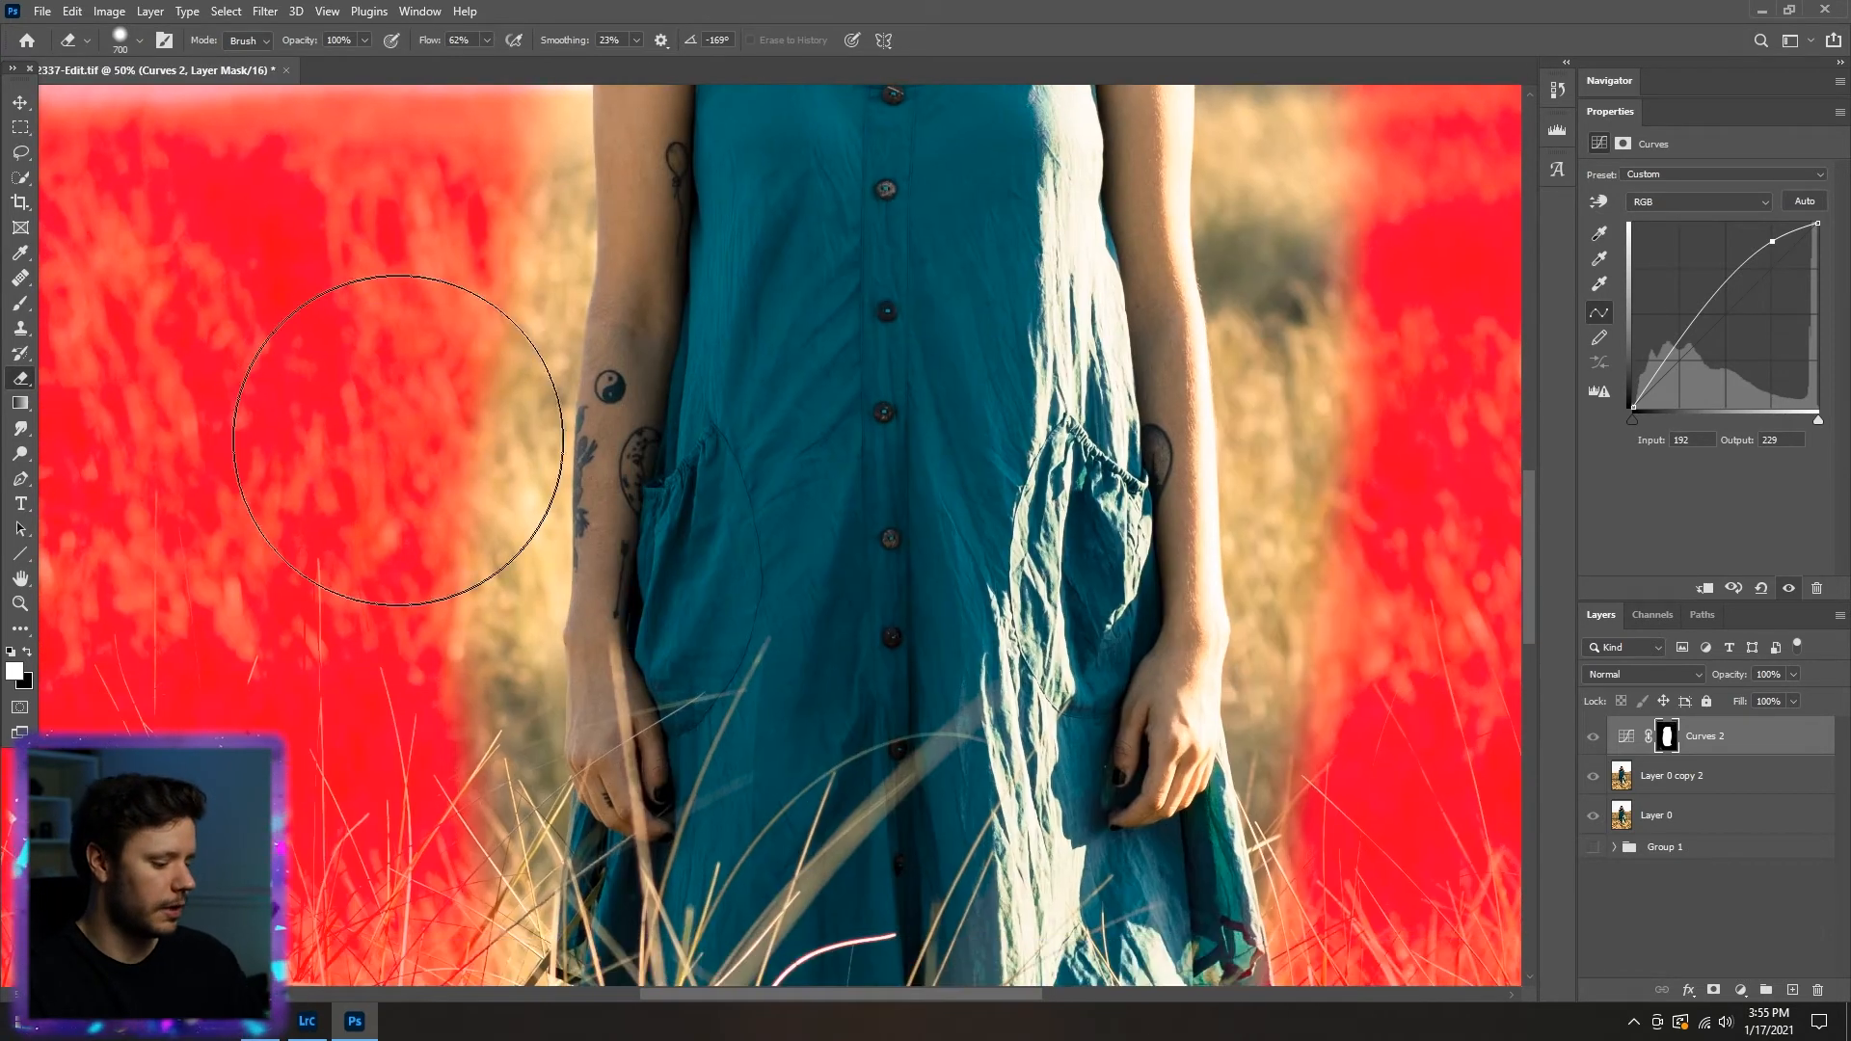
# - Reduce the eraser to 250 px and erase the mask from the grass close beside the woman's tattooed forearm and hand
pyautogui.press('[')
pyautogui.press('[')
pyautogui.press('[')
pyautogui.press('[')
pyautogui.press('[')
pyautogui.moveTo(429, 472)
pyautogui.mouseDown()
pyautogui.moveTo(467, 456)
pyautogui.moveTo(463, 423)
pyautogui.moveTo(491, 578)
pyautogui.moveTo(492, 437)
pyautogui.moveTo(501, 550)
pyautogui.moveTo(521, 472)
pyautogui.moveTo(510, 650)
pyautogui.moveTo(519, 524)
pyautogui.moveTo(453, 750)
pyautogui.mouseUp()
pyautogui.moveTo(627, 805); pyautogui.dragTo(622, 482)
pyautogui.moveTo(521, 395)
pyautogui.mouseDown()
pyautogui.moveTo(506, 346)
pyautogui.moveTo(488, 756)
pyautogui.moveTo(465, 562)
pyautogui.moveTo(556, 819)
pyautogui.moveTo(578, 709)
pyautogui.mouseUp()
pyautogui.moveTo(608, 825)
pyautogui.mouseDown()
pyautogui.moveTo(592, 491)
pyautogui.moveTo(551, 518)
pyautogui.mouseUp()
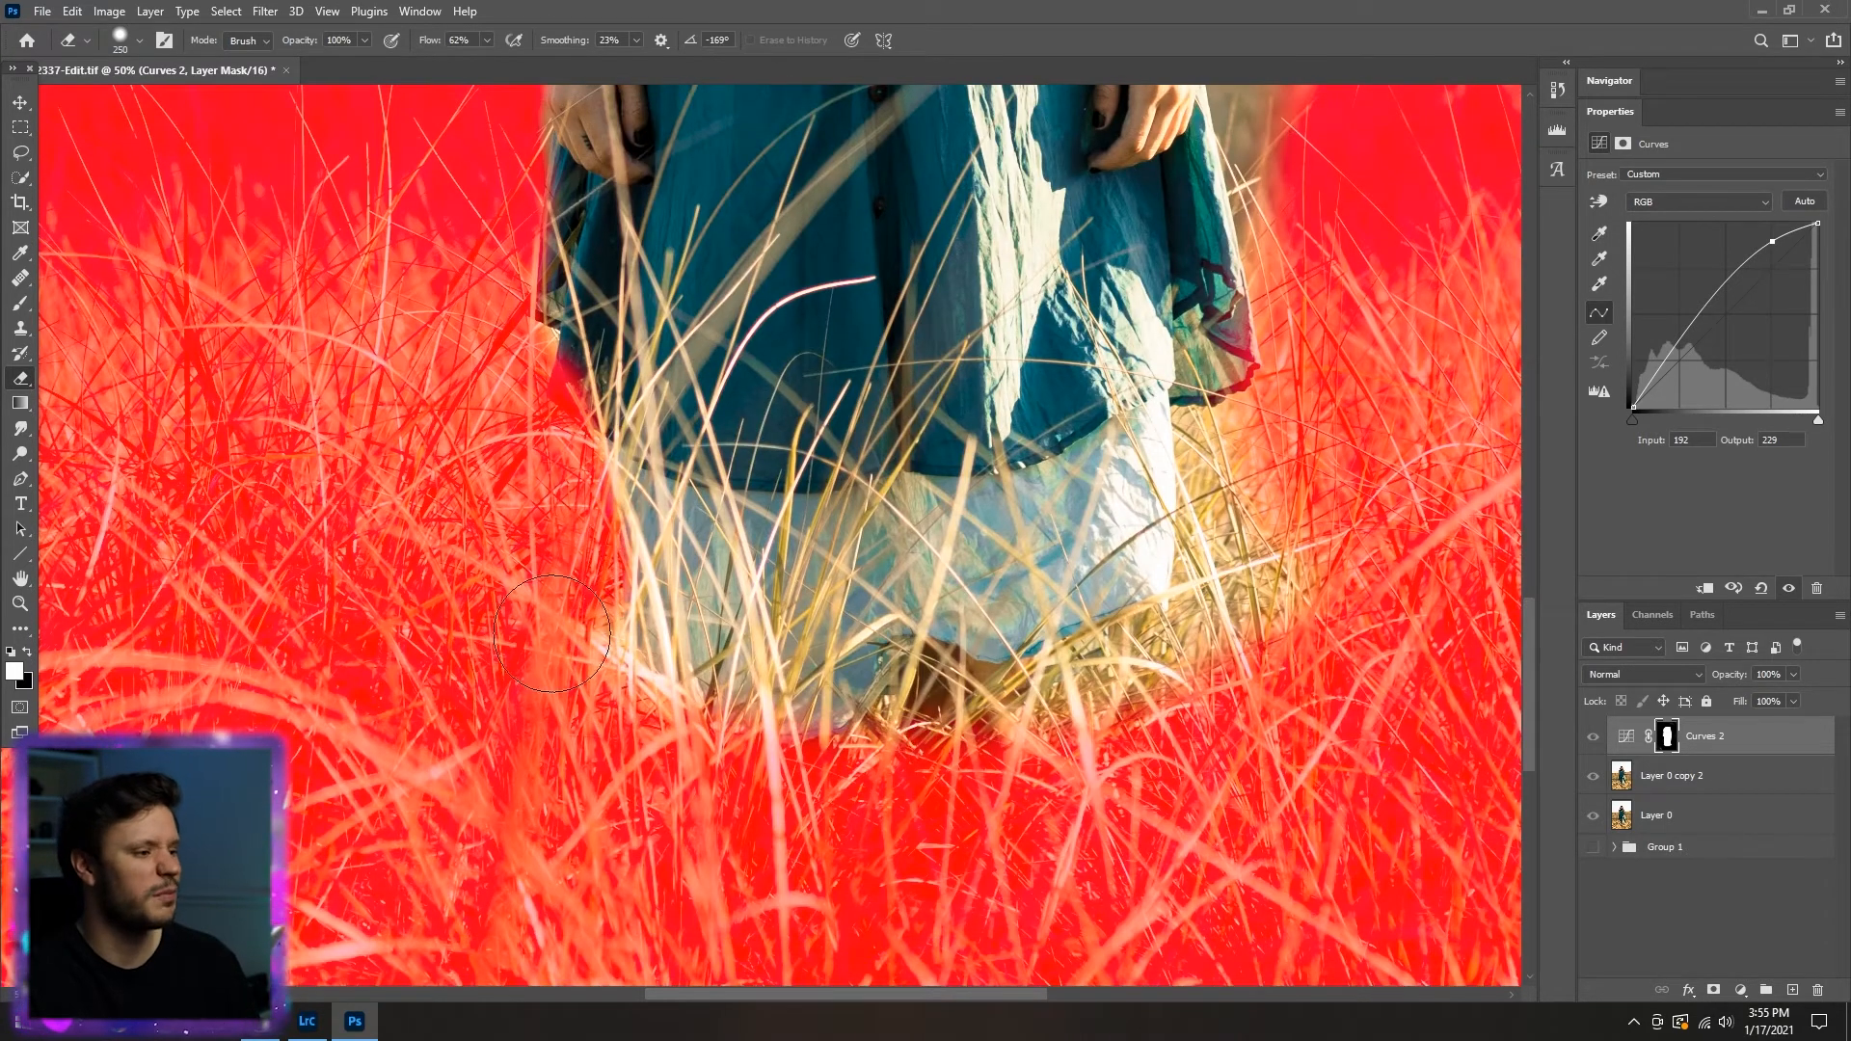
# - Erase the remaining mask close around the dress hem, arms, shoulders and hair so that it follows the woman's outline
pyautogui.moveTo(628, 831)
pyautogui.mouseDown()
pyautogui.moveTo(868, 694)
pyautogui.moveTo(1243, 675)
pyautogui.moveTo(964, 656)
pyautogui.moveTo(923, 706)
pyautogui.moveTo(694, 665)
pyautogui.moveTo(1022, 742)
pyautogui.moveTo(1282, 559)
pyautogui.moveTo(1258, 528)
pyautogui.moveTo(1238, 397)
pyautogui.moveTo(1218, 417)
pyautogui.mouseUp()
pyautogui.moveTo(1217, 416); pyautogui.dragTo(1144, 633)
pyautogui.moveTo(1194, 241)
pyautogui.mouseDown()
pyautogui.moveTo(938, 557)
pyautogui.moveTo(964, 848)
pyautogui.moveTo(1020, 681)
pyautogui.mouseUp()
pyautogui.moveTo(1012, 771)
pyautogui.mouseDown()
pyautogui.moveTo(926, 848)
pyautogui.moveTo(973, 752)
pyautogui.moveTo(915, 617)
pyautogui.moveTo(930, 920)
pyautogui.mouseUp()
pyautogui.moveTo(886, 675)
pyautogui.mouseDown()
pyautogui.moveTo(988, 384)
pyautogui.moveTo(912, 619)
pyautogui.mouseUp()
pyautogui.moveTo(934, 555); pyautogui.dragTo(1026, 974)
pyautogui.moveTo(983, 309)
pyautogui.mouseDown()
pyautogui.moveTo(868, 570)
pyautogui.moveTo(916, 742)
pyautogui.mouseUp()
pyautogui.moveTo(674, 280); pyautogui.dragTo(357, 646)
pyautogui.moveTo(579, 819); pyautogui.dragTo(694, 448)
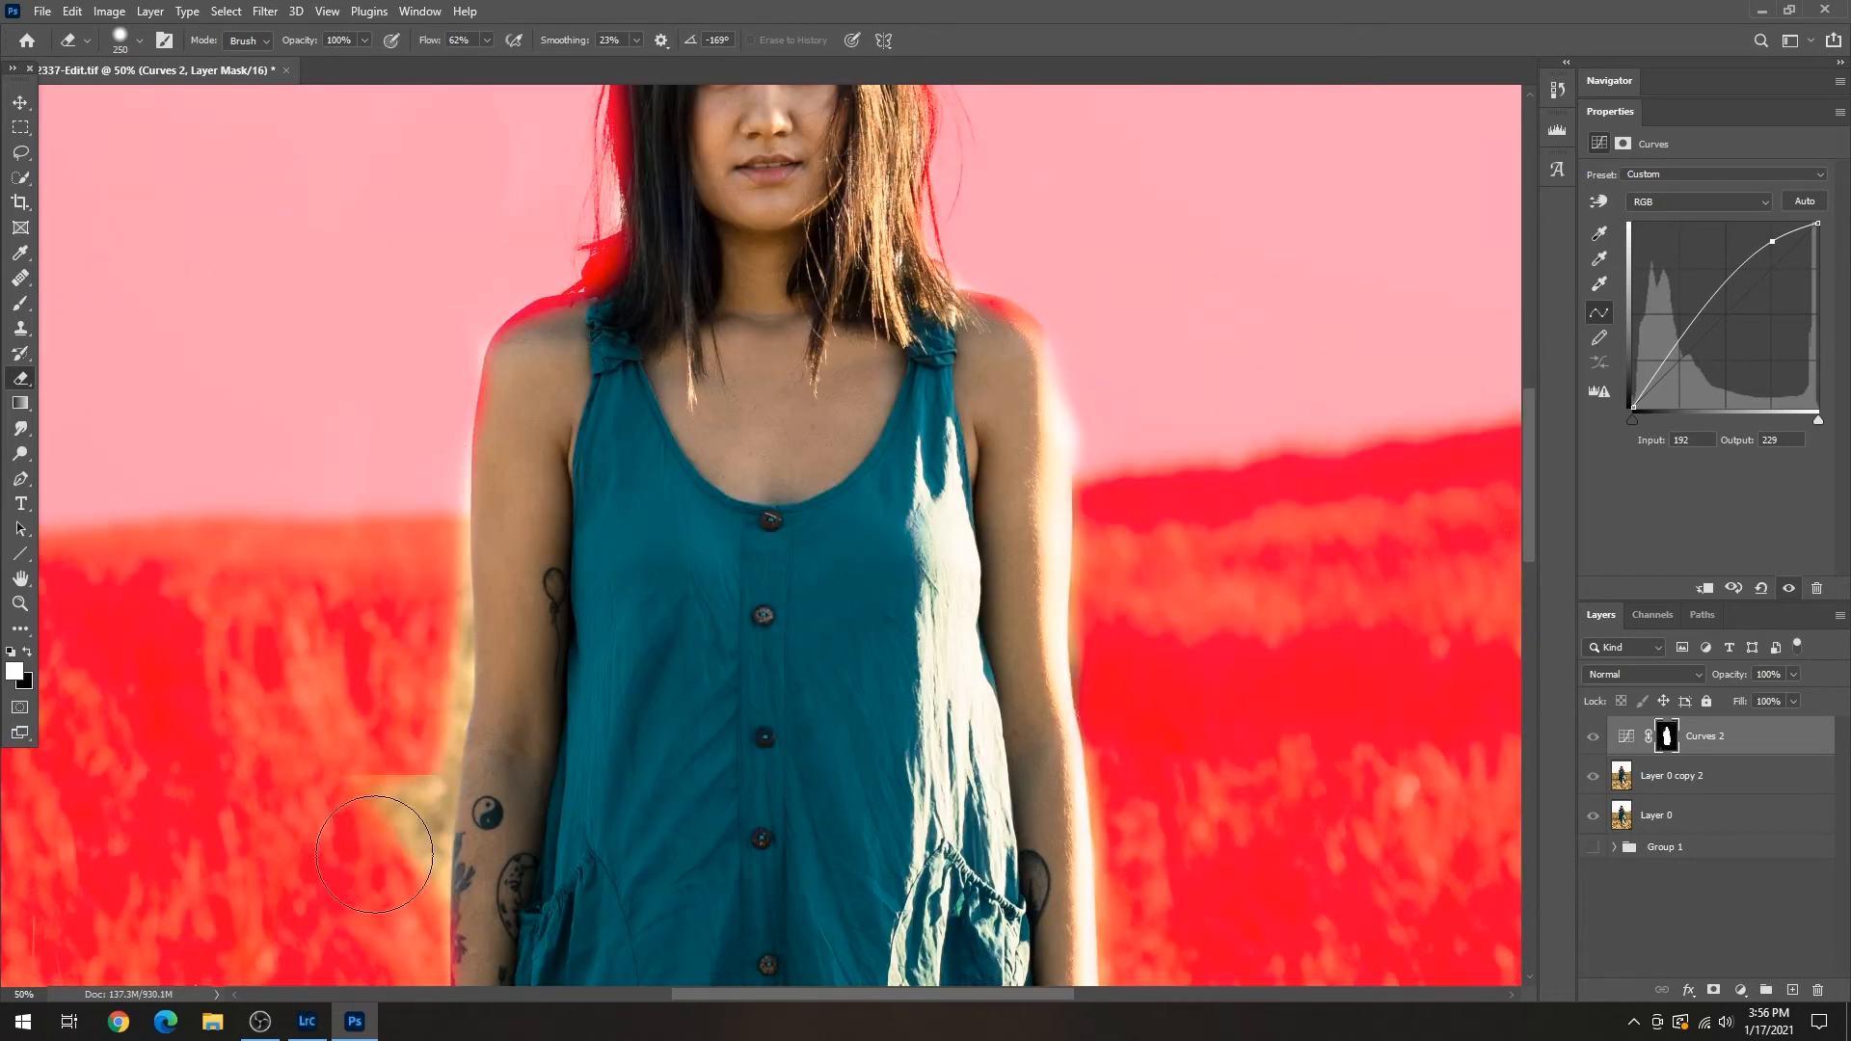
pyautogui.moveTo(453, 376); pyautogui.dragTo(434, 887)
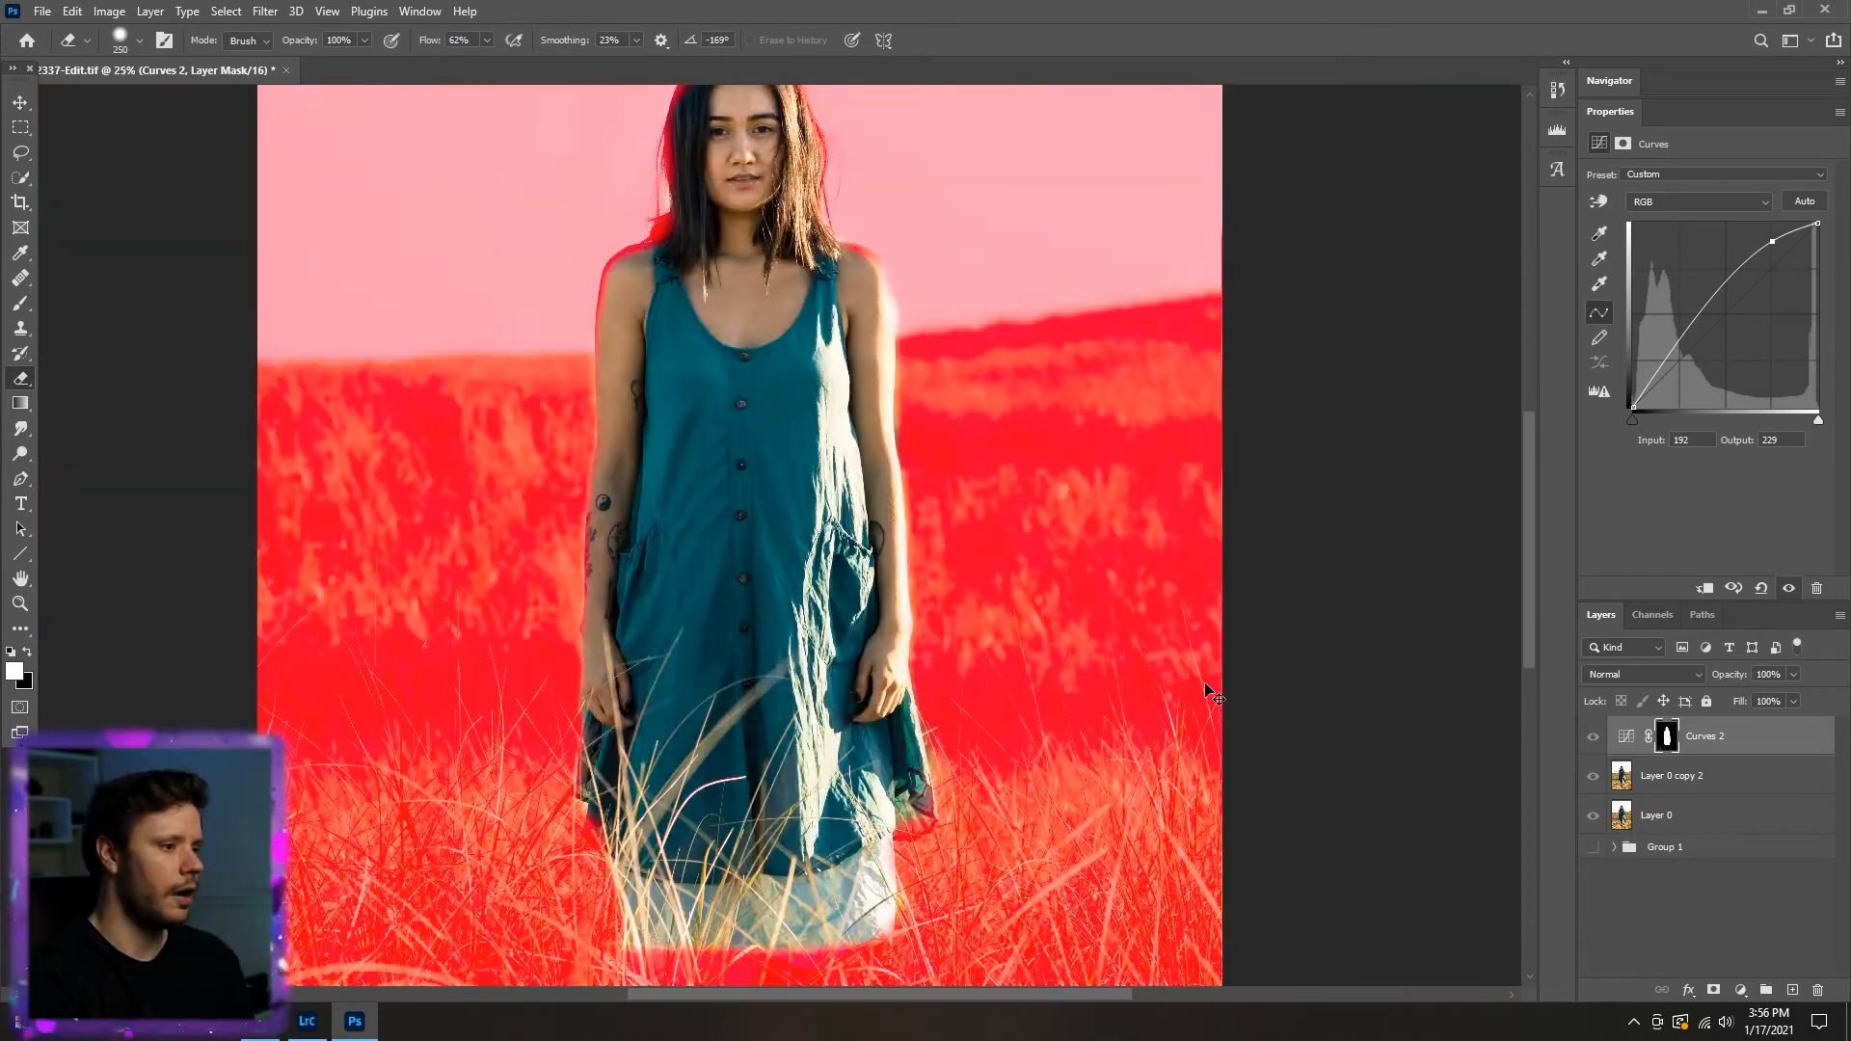
# - Swap the foreground and background colours to black over white and reduce the eraser to 90 px
pyautogui.hotkey('ctrl', '-')
pyautogui.hotkey('ctrl', '+')
pyautogui.hotkey('ctrl', '+')
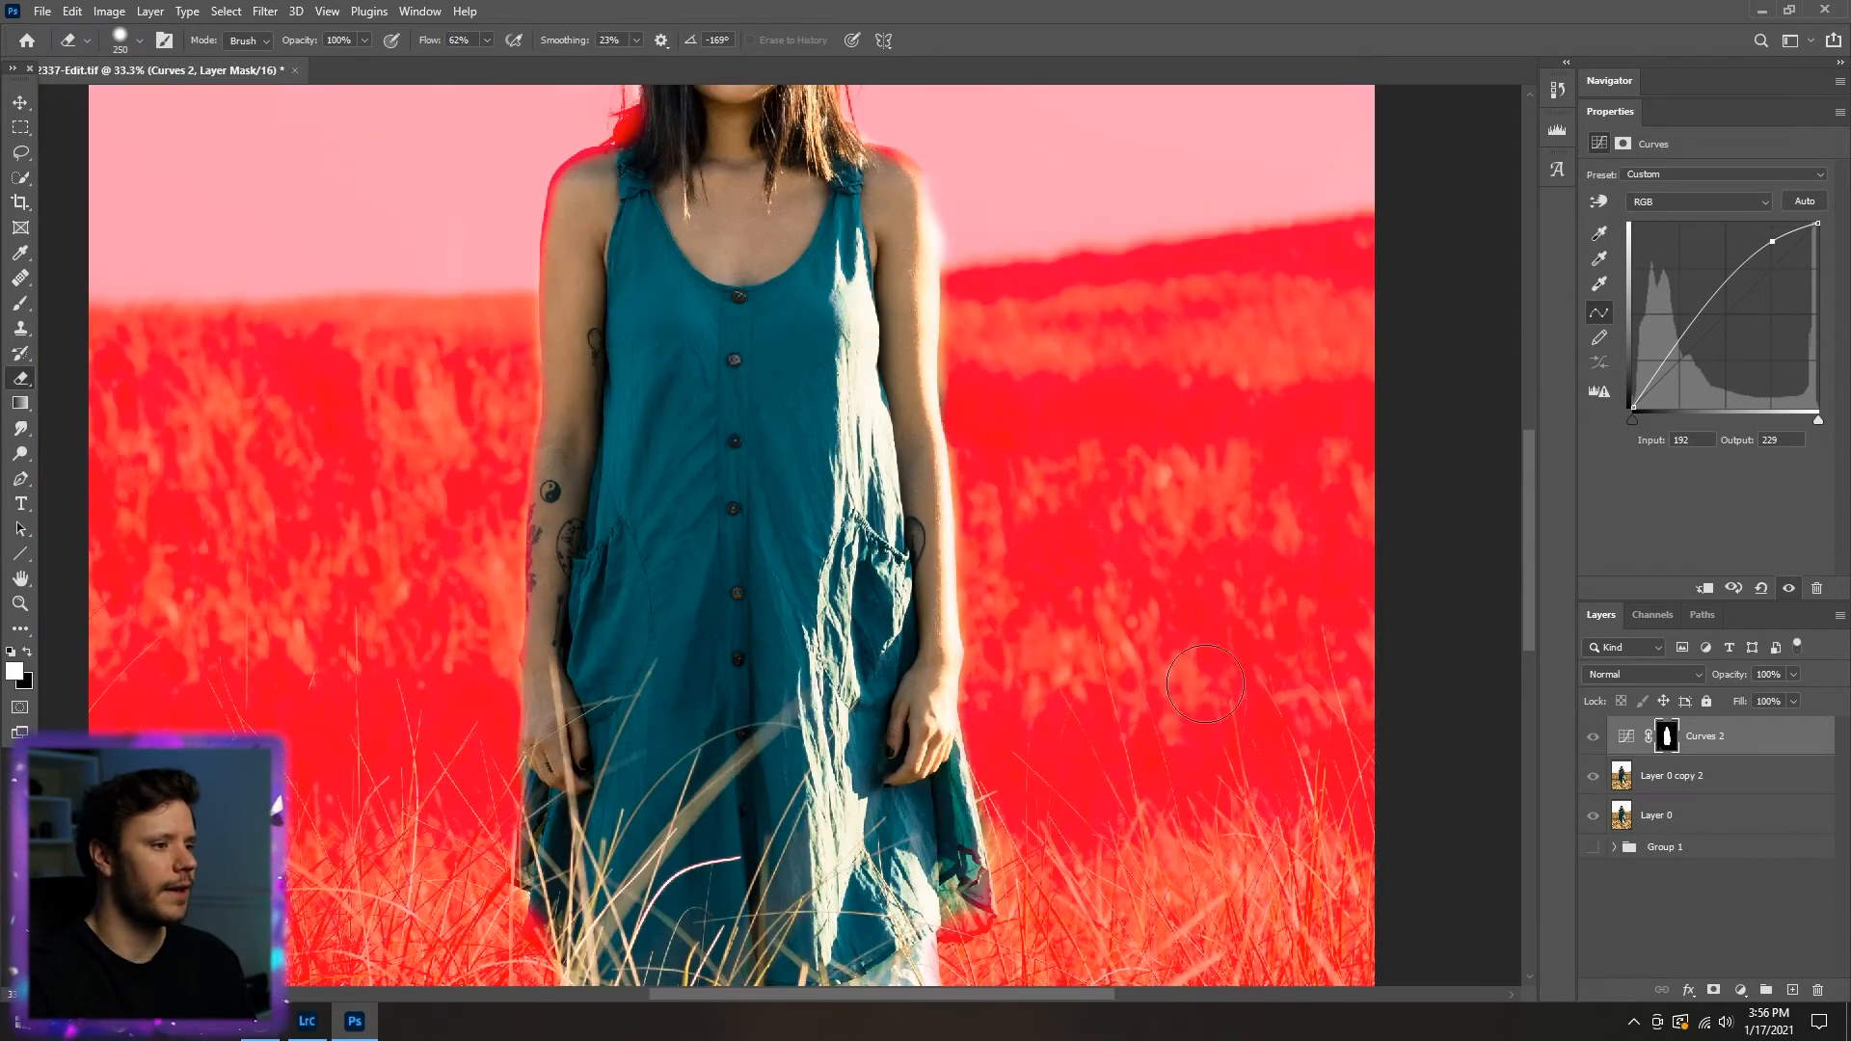
pyautogui.moveTo(730, 285); pyautogui.dragTo(839, 729)
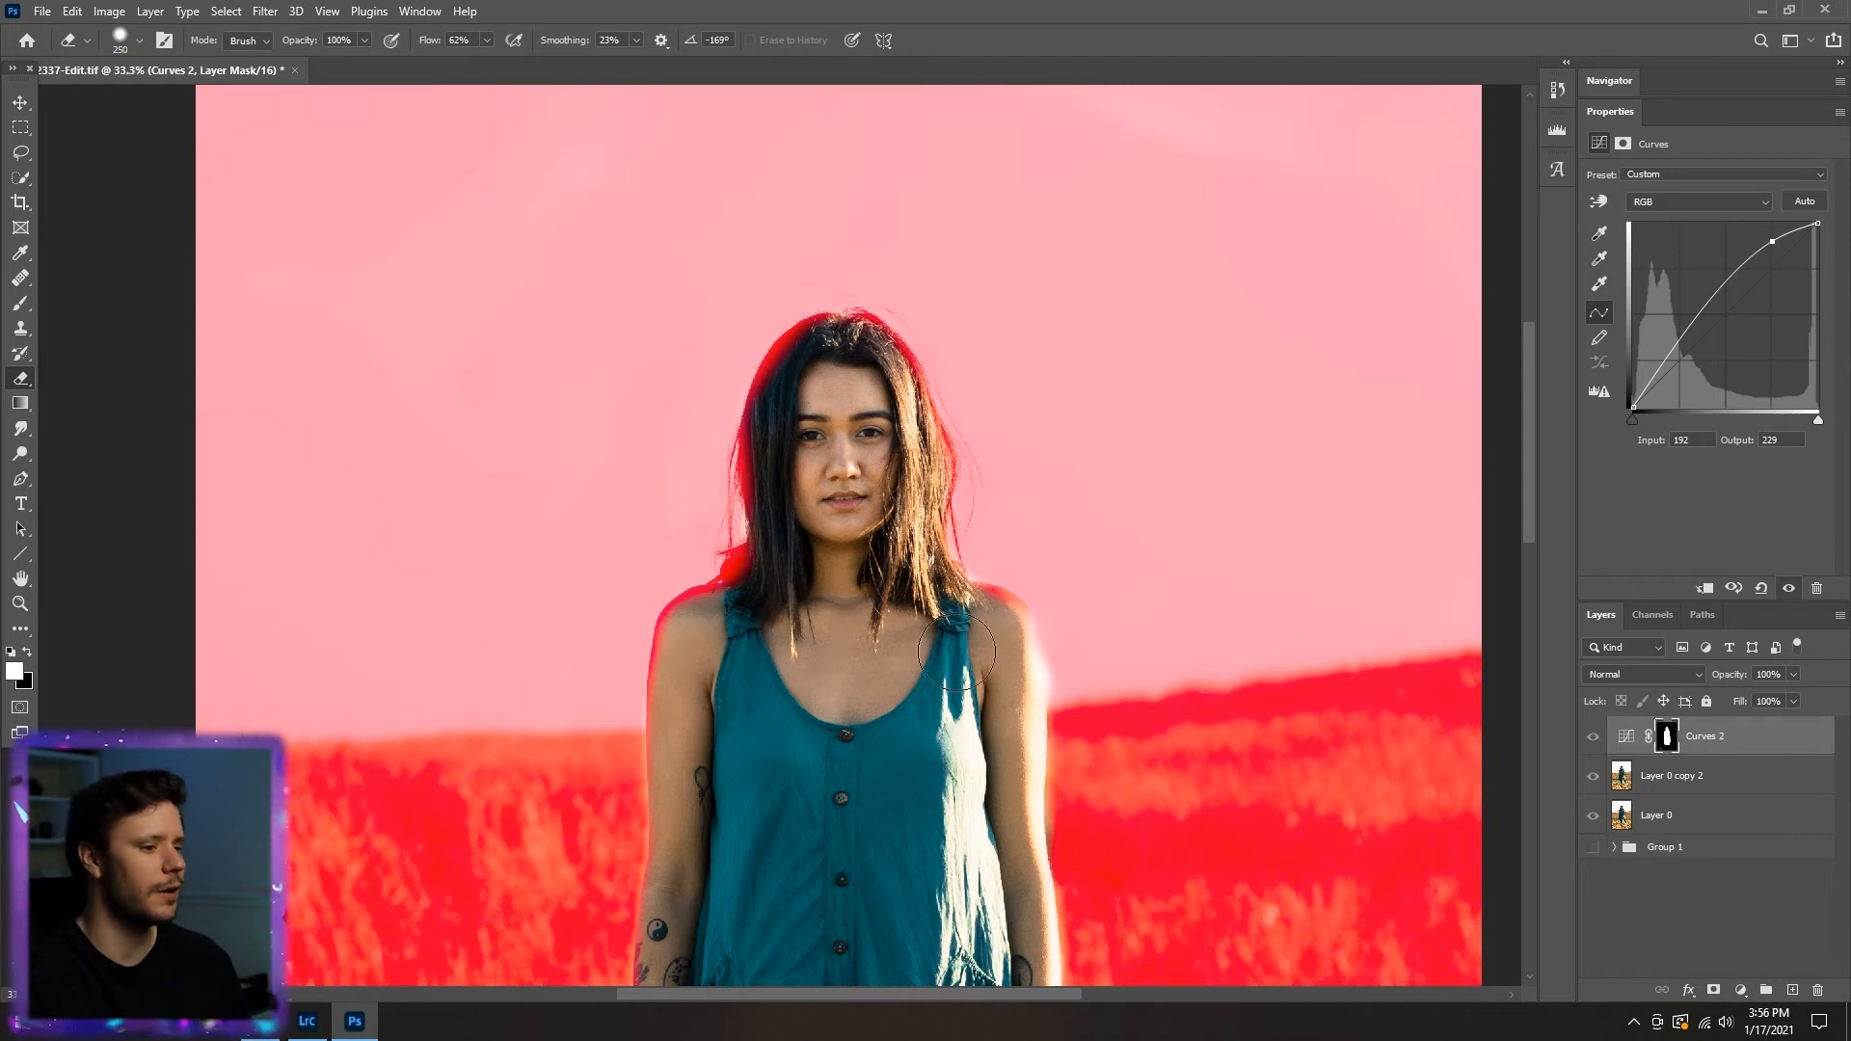
pyautogui.press('x')
pyautogui.press('[')
pyautogui.press('[')
pyautogui.press('[')
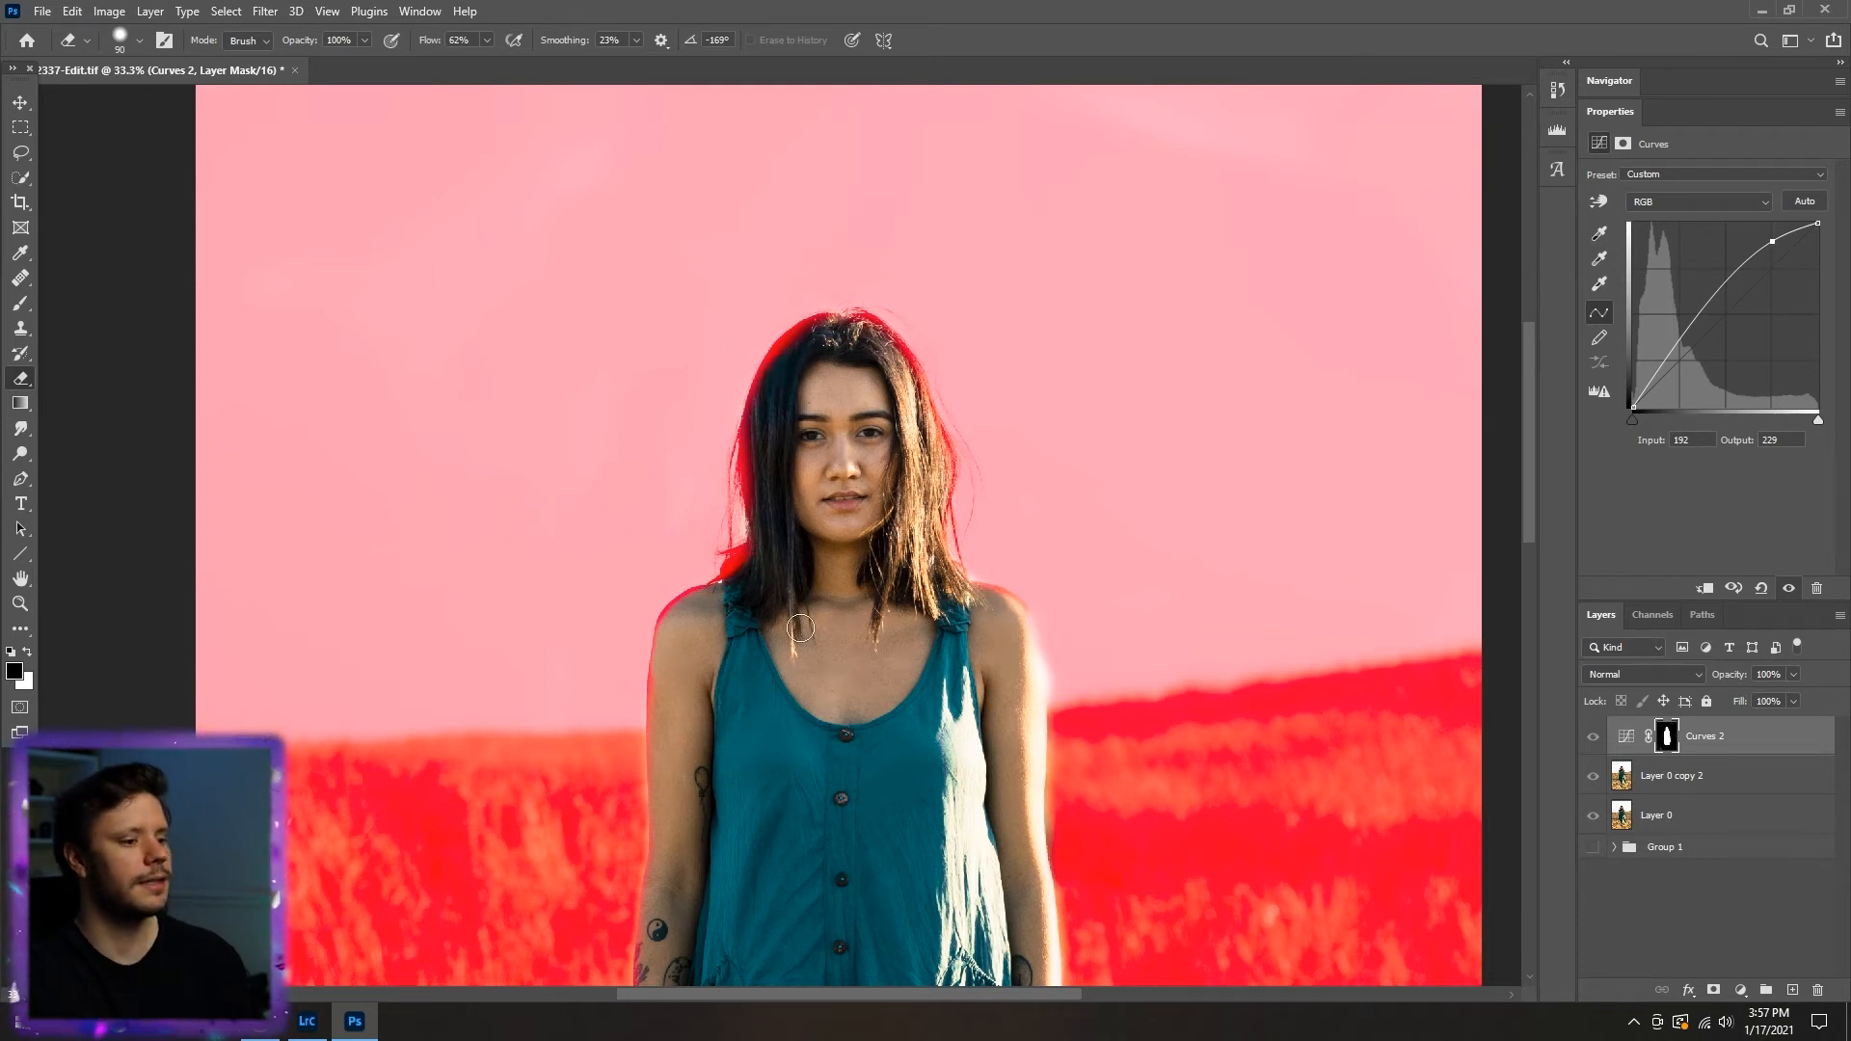
# - Hide the red mask overlay, swap the foreground colour back to white and view the whole figure
pyautogui.hotkey('ctrl', '-')
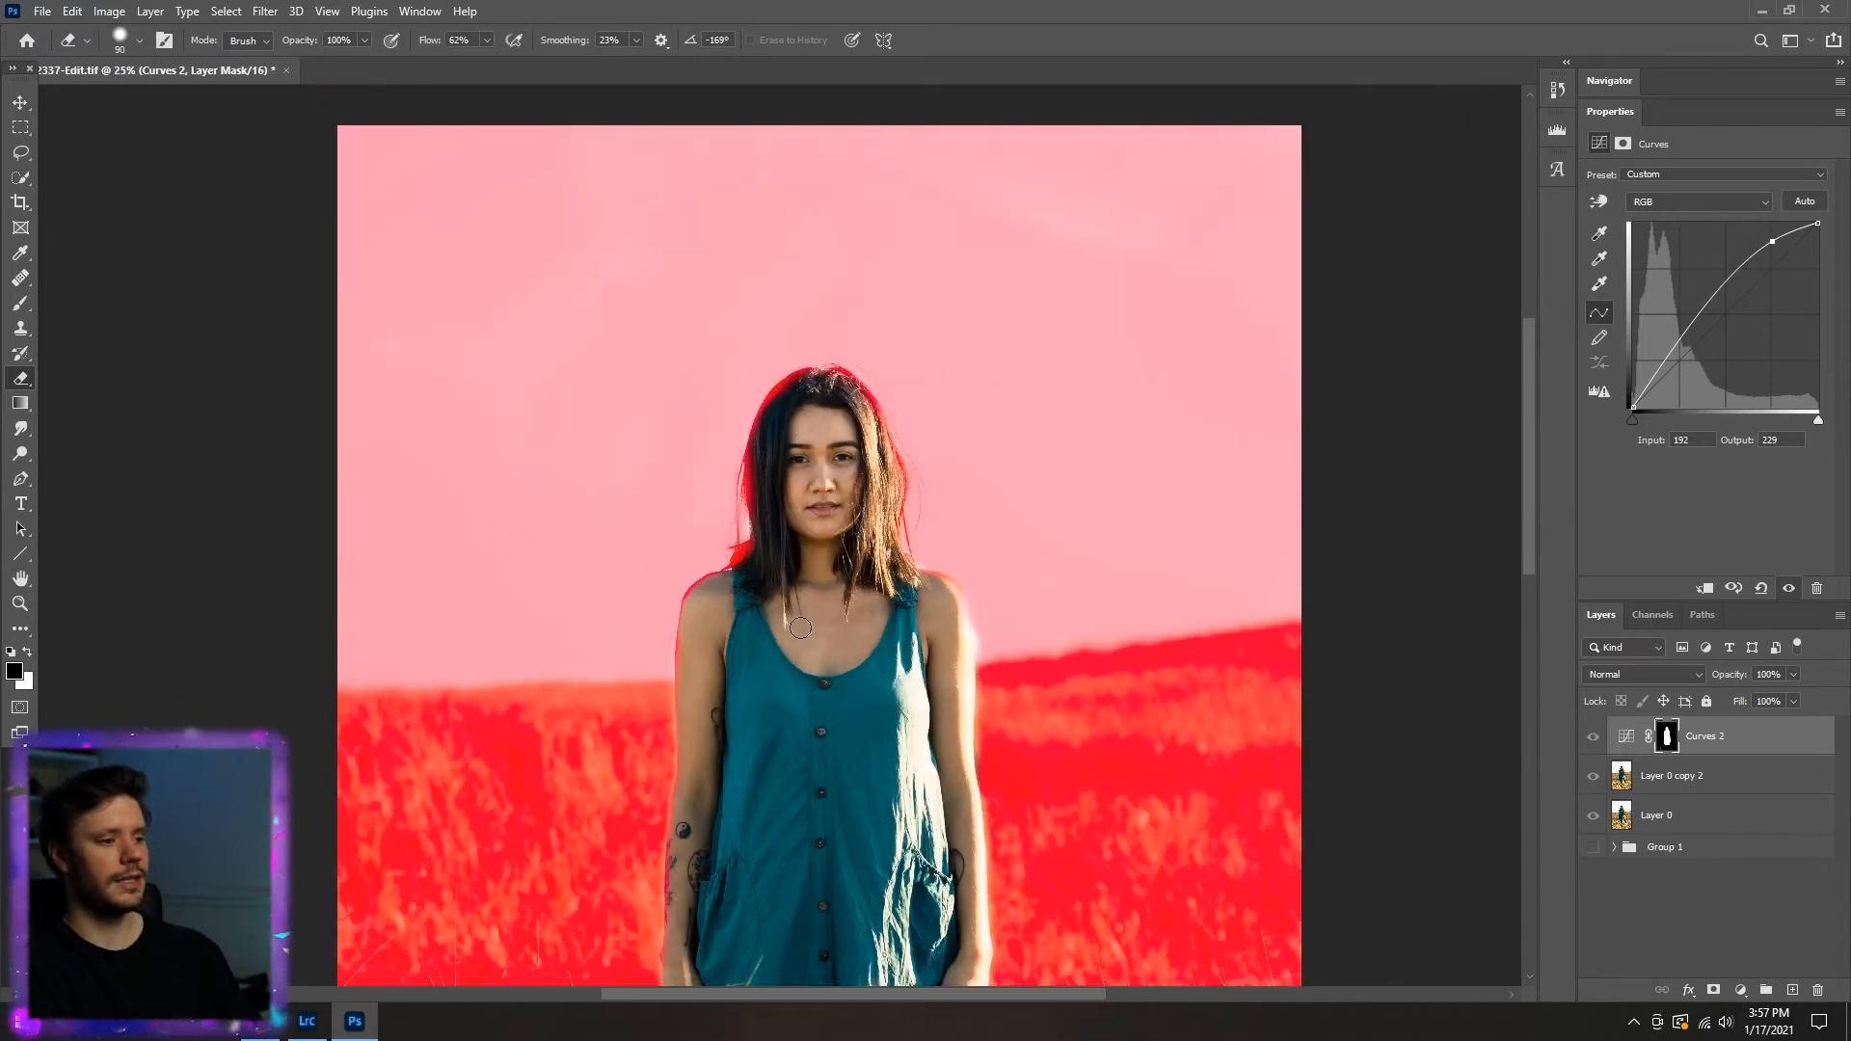
pyautogui.press('\\')
pyautogui.press('x')
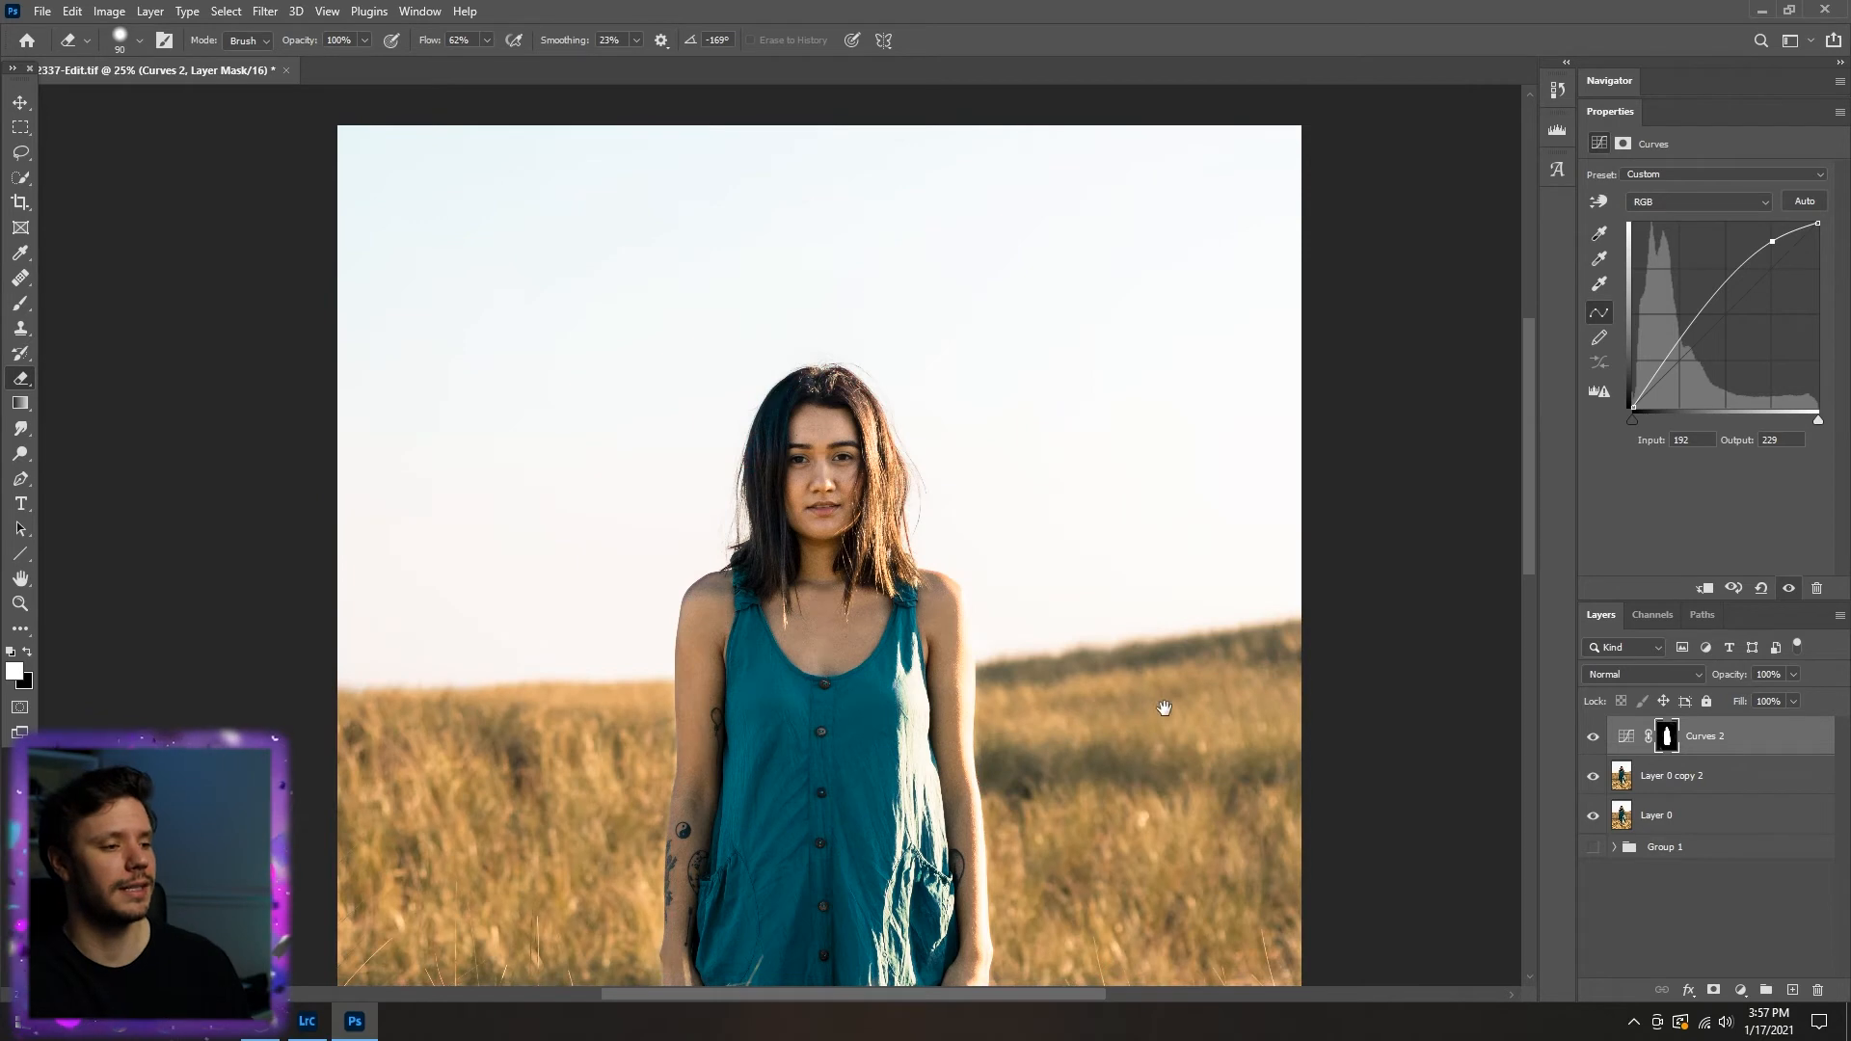
pyautogui.scroll(-3, 1164, 704)
pyautogui.hotkey('ctrl', '-')
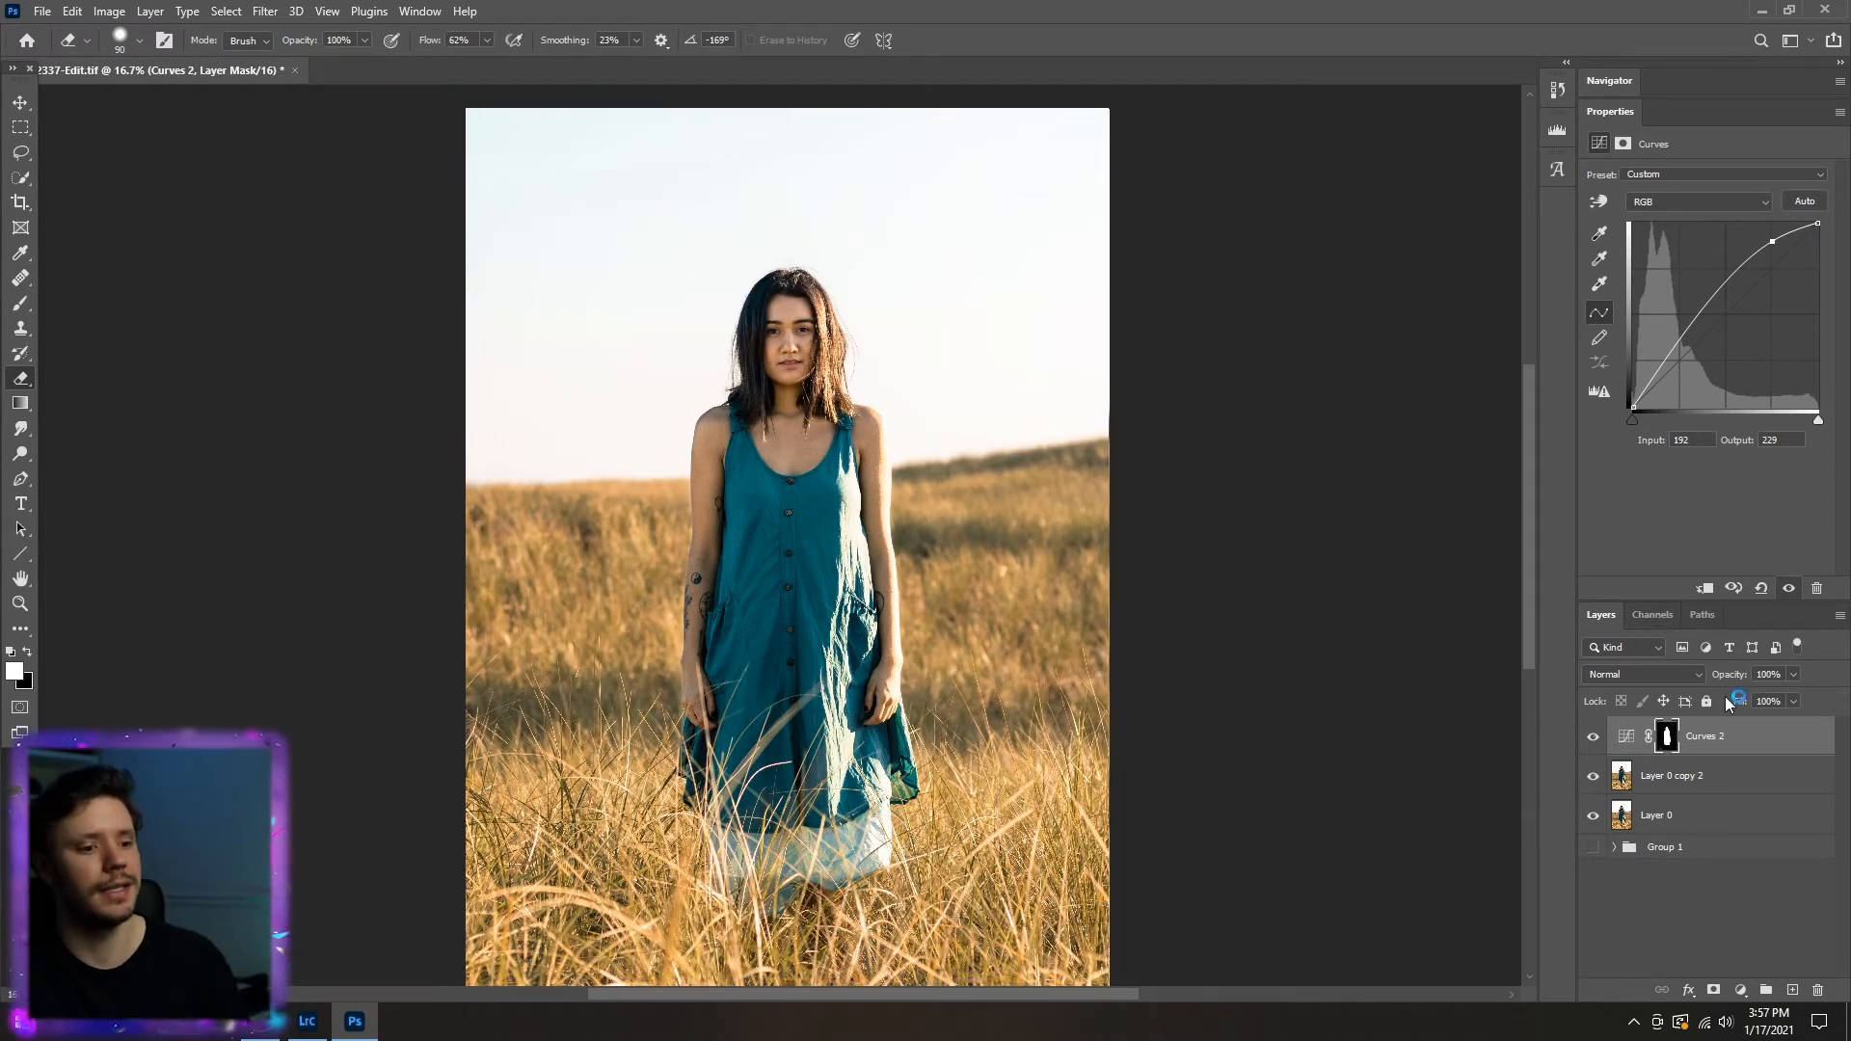
# - Toggle the visibility of the Curves 2 layer several times to compare the woman with and without the brightening
pyautogui.click(1593, 742)
pyautogui.click(1592, 741)
pyautogui.click(1592, 740)
pyautogui.click(1593, 740)
pyautogui.click(1593, 740)
pyautogui.click(1592, 740)
pyautogui.click(1593, 741)
pyautogui.click(1593, 740)
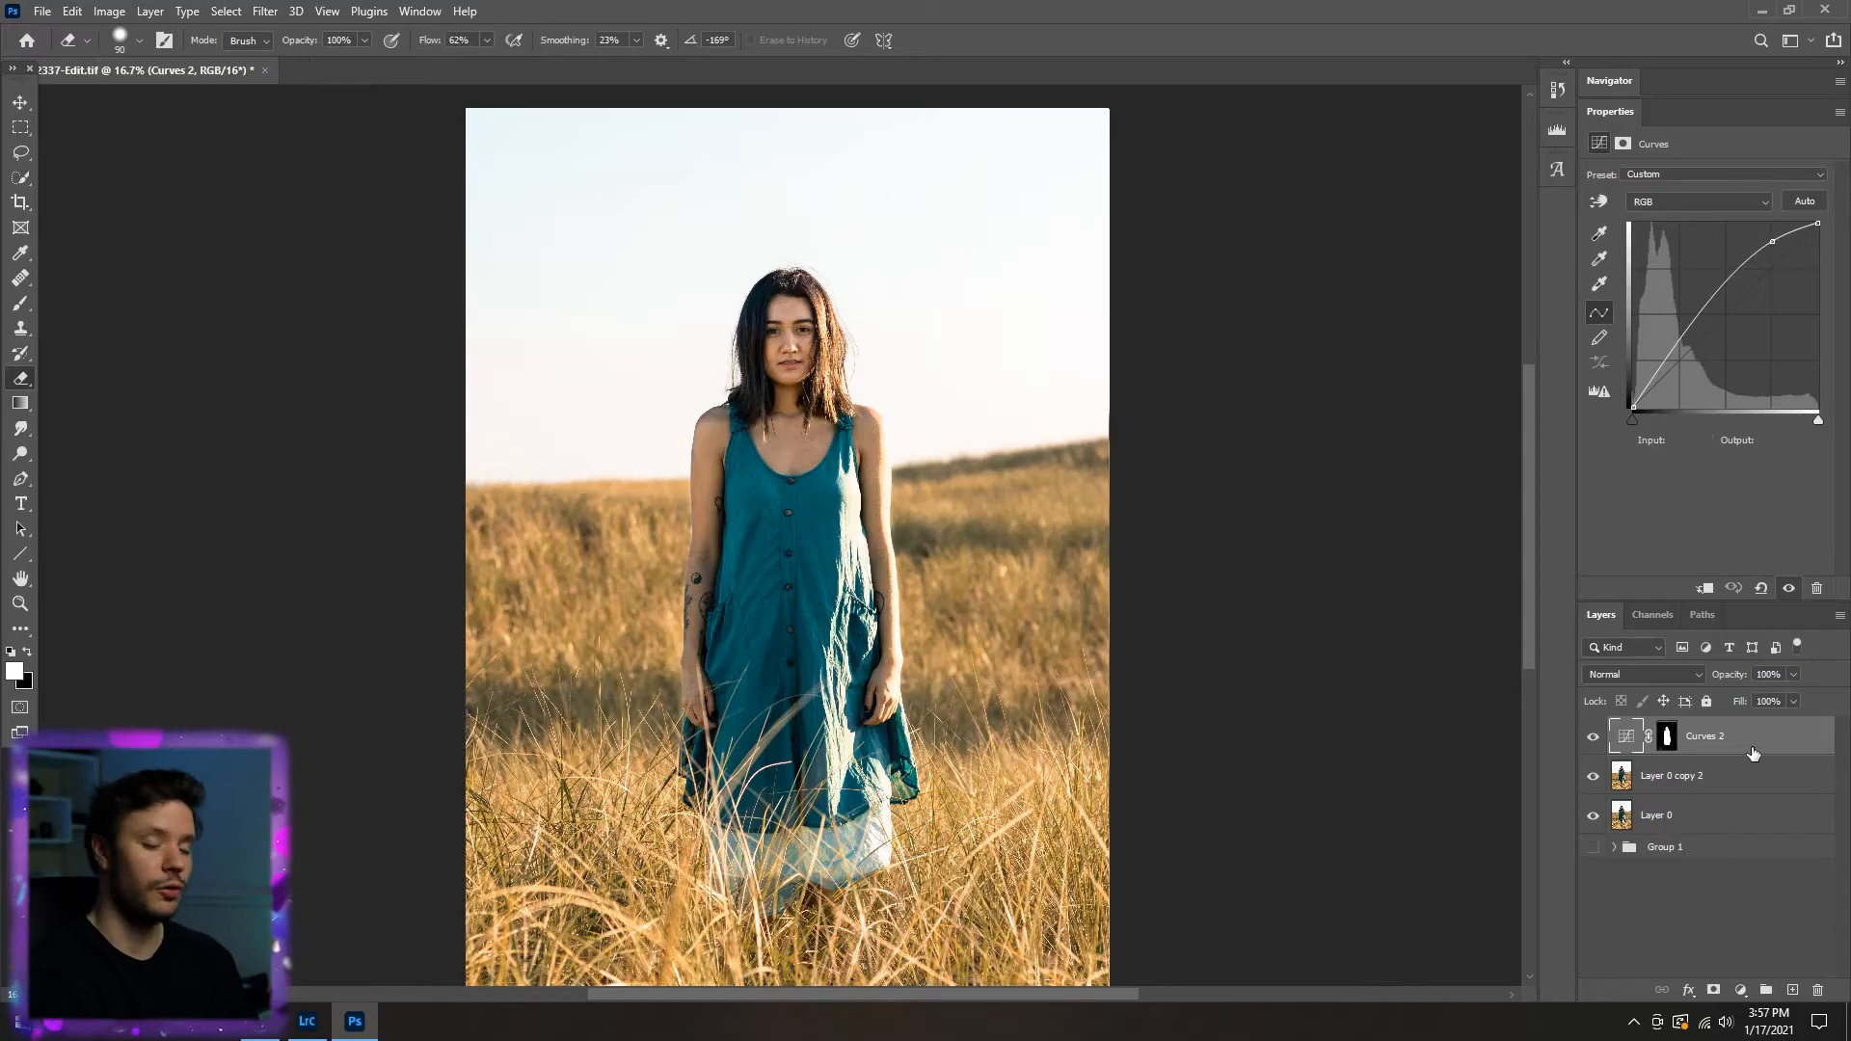
# - Duplicate the Curves 2 adjustment layer and invert the copy's mask so that it targets the background instead of the woman
pyautogui.hotkey('ctrl', 'j')
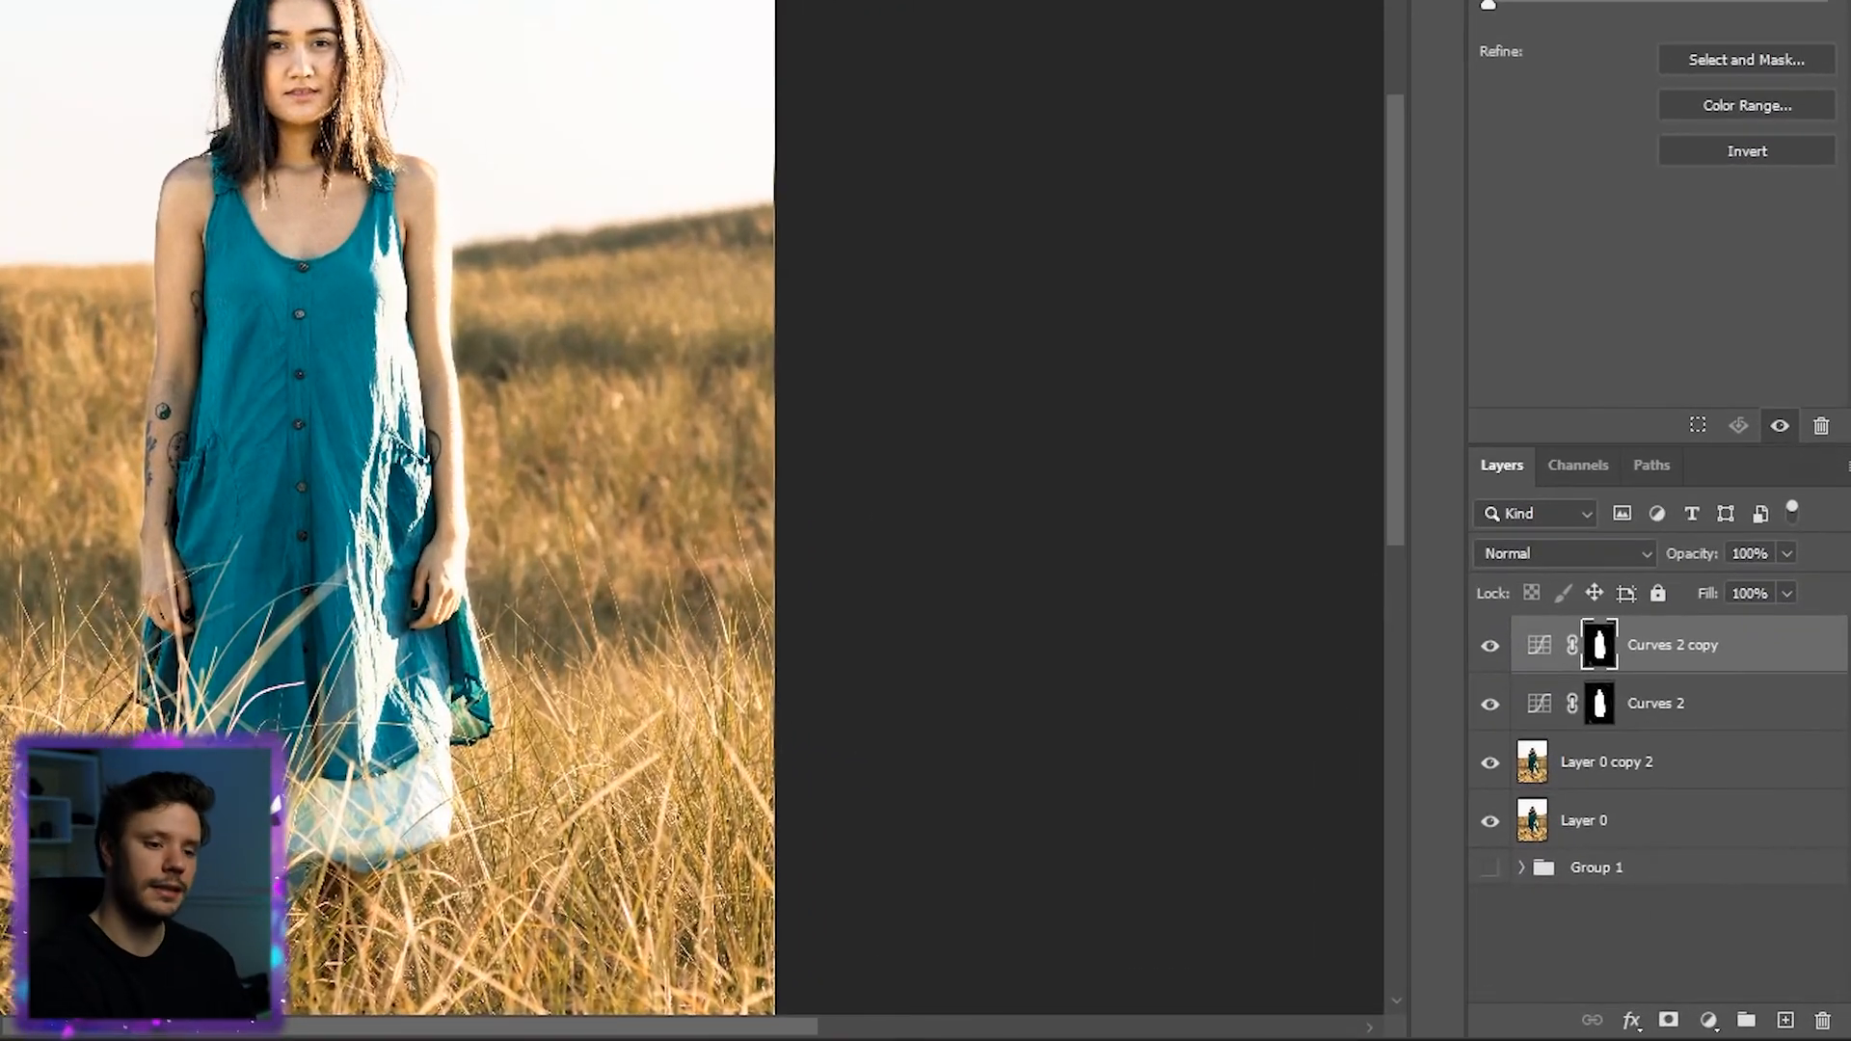
pyautogui.hotkey('ctrl', 'i')
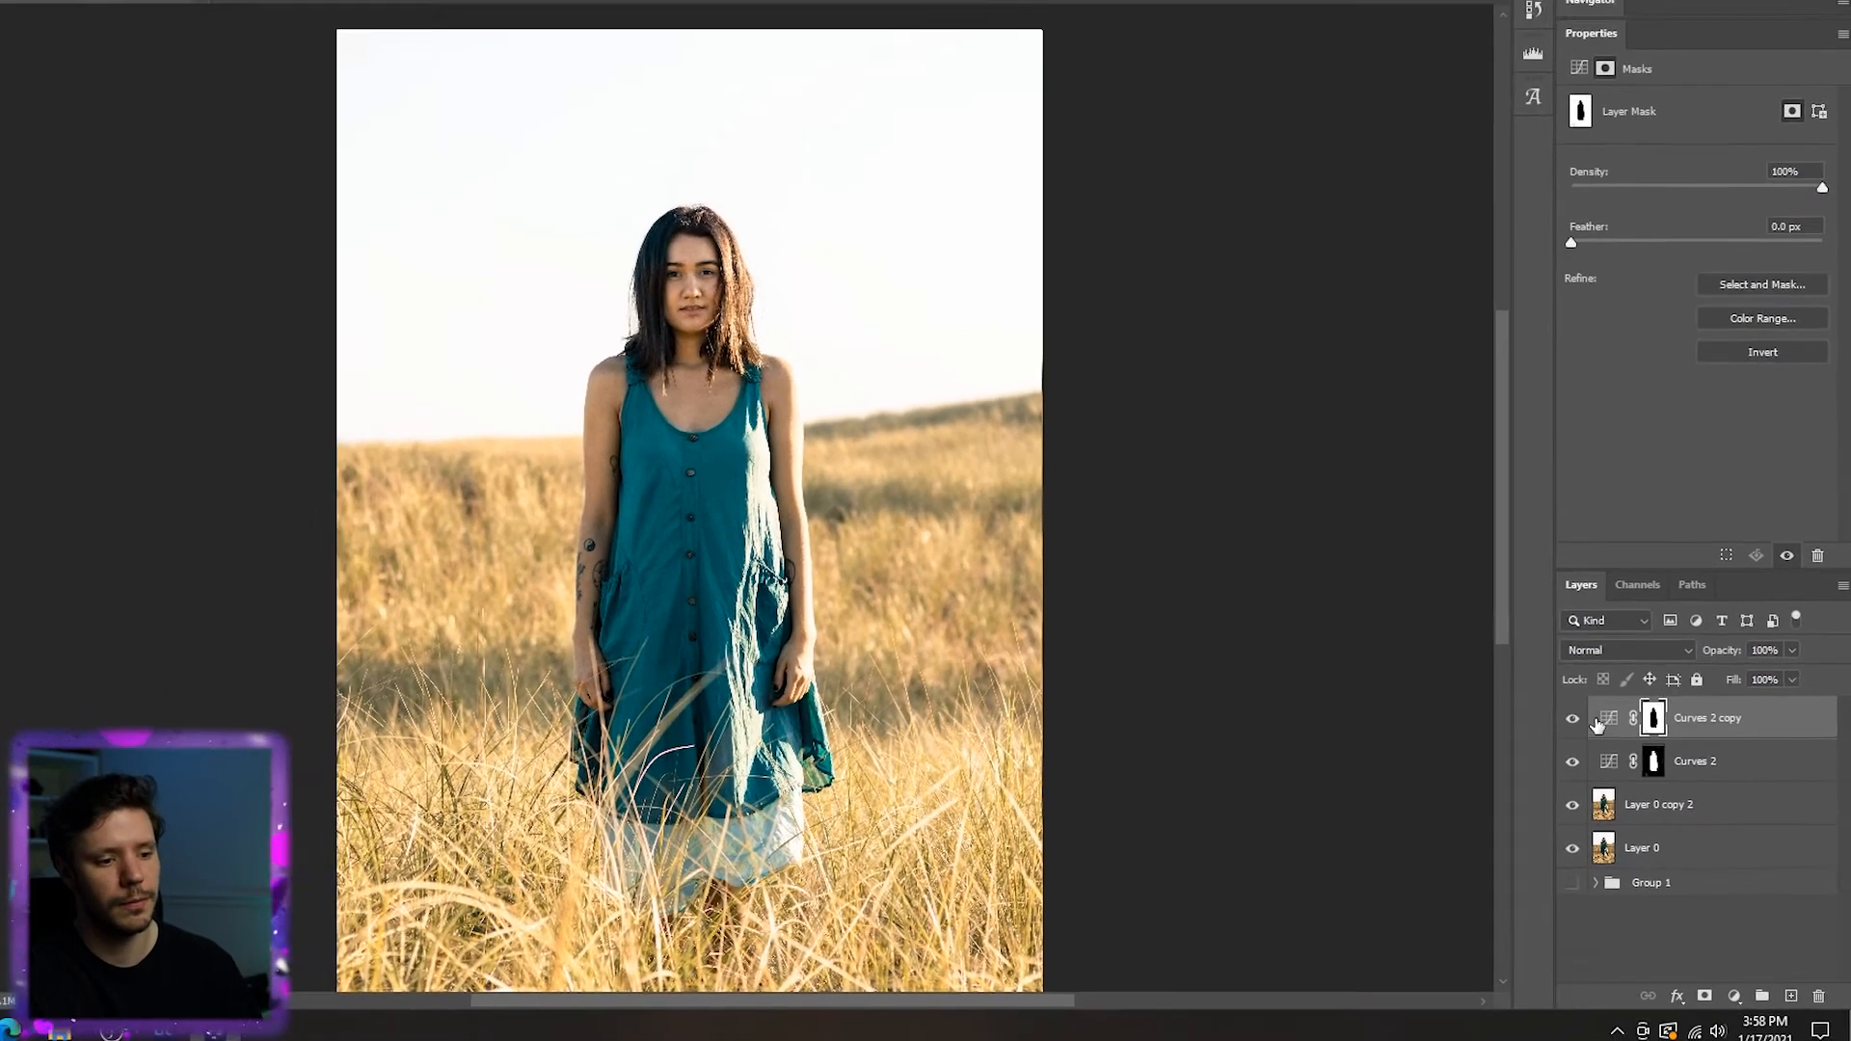
# - Darken the background by reshaping the Curves 2 copy curve to a single shadow point at input 61, output 33
pyautogui.click(1606, 720)
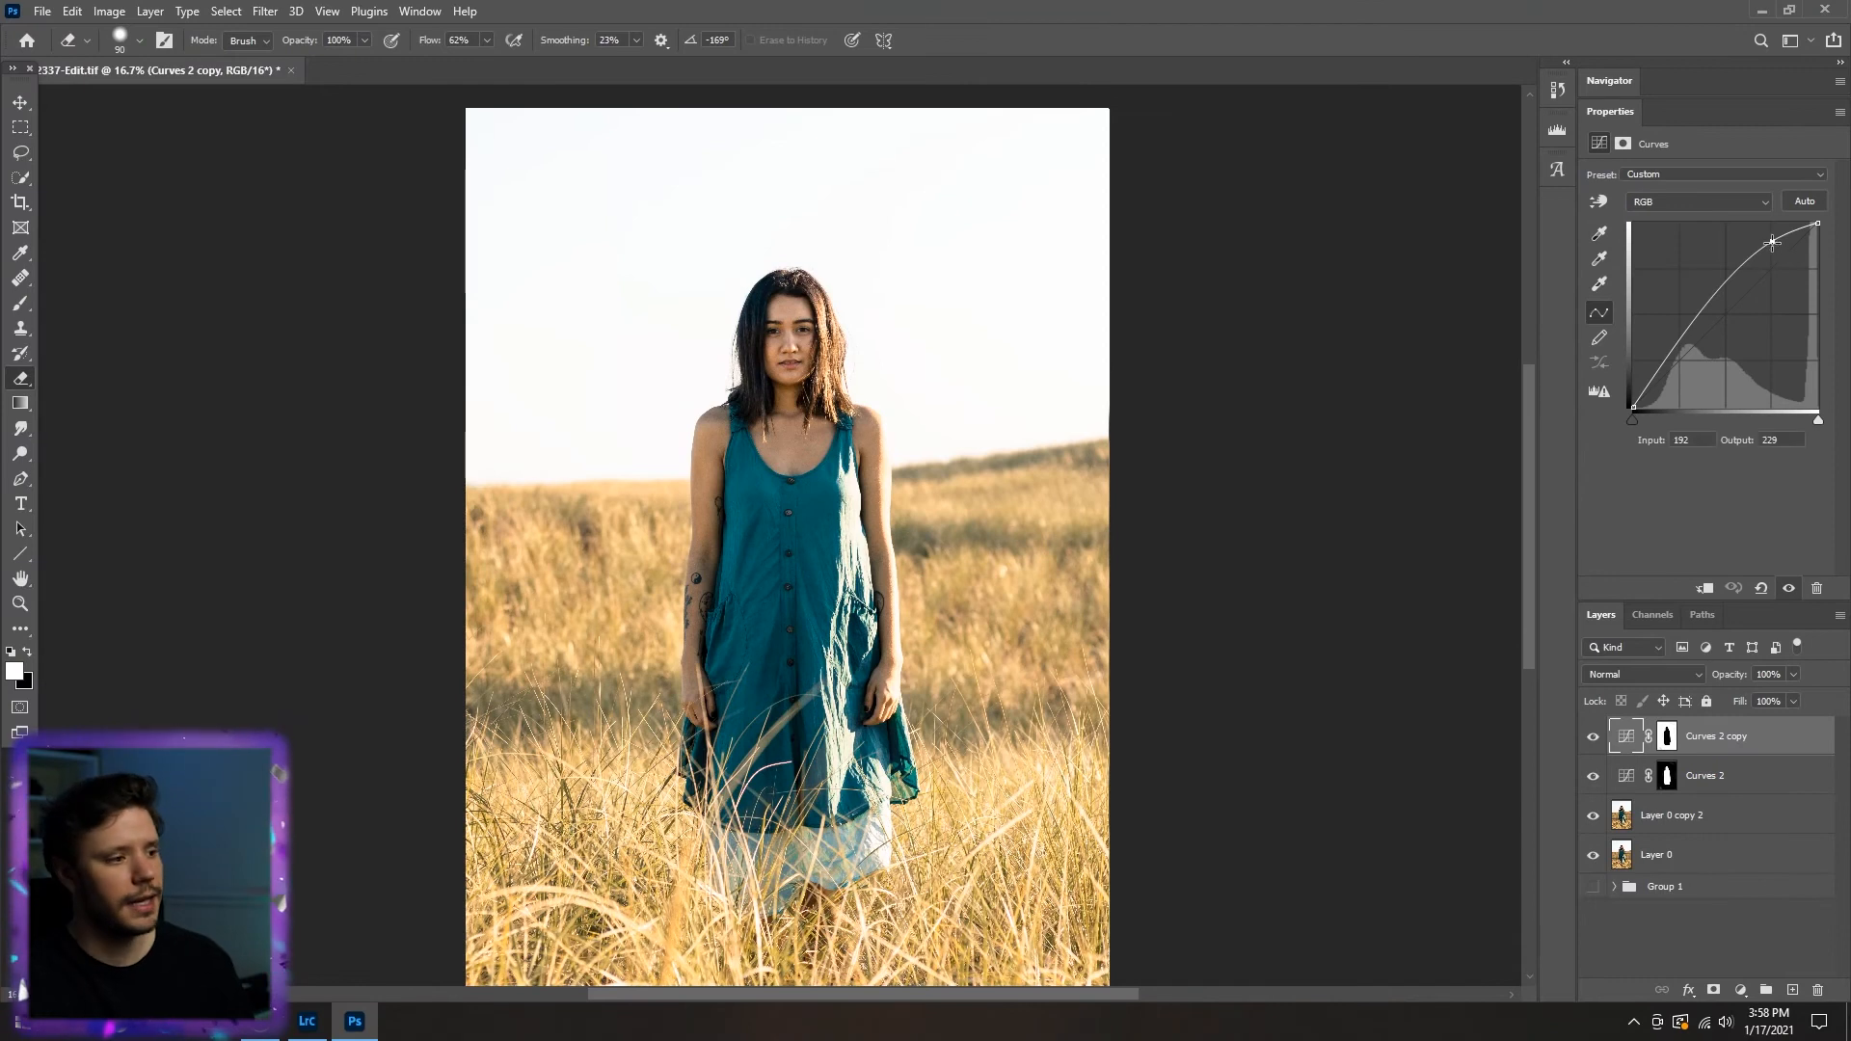
pyautogui.moveTo(1772, 241); pyautogui.dragTo(1678, 368)
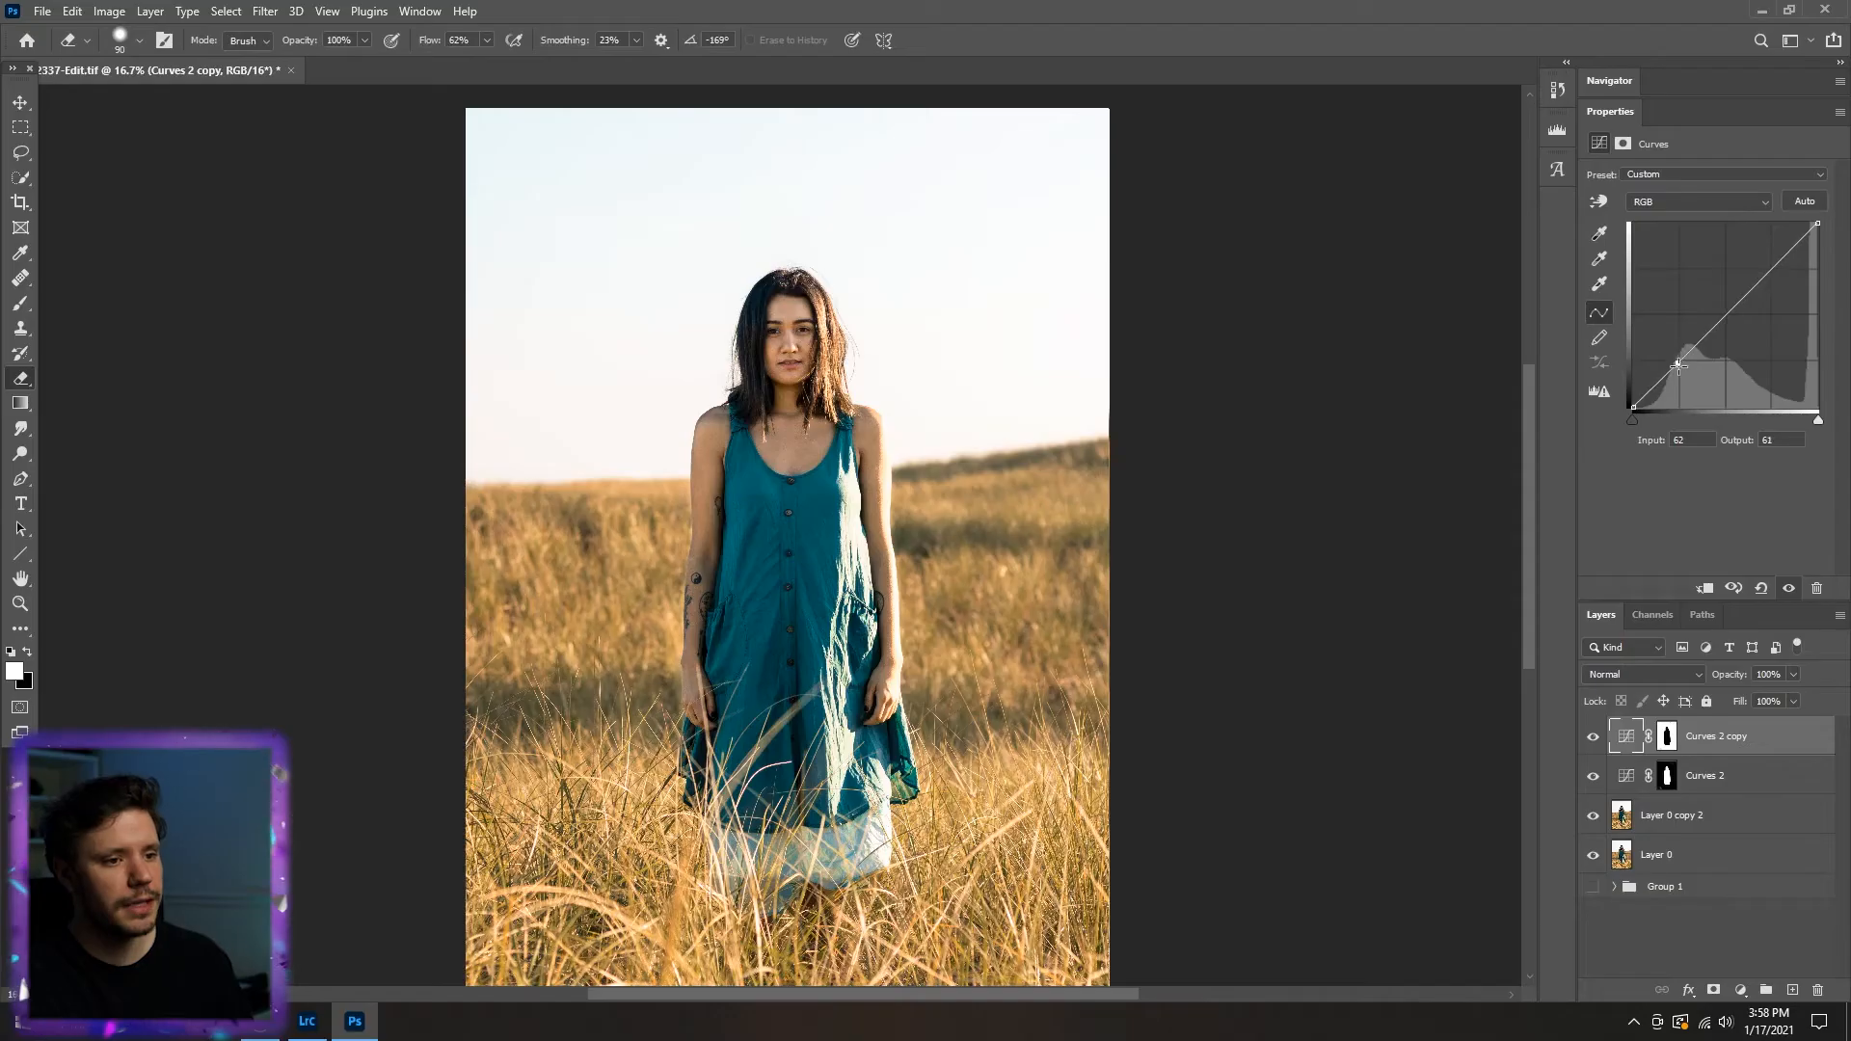
pyautogui.moveTo(1678, 362); pyautogui.dragTo(1678, 382)
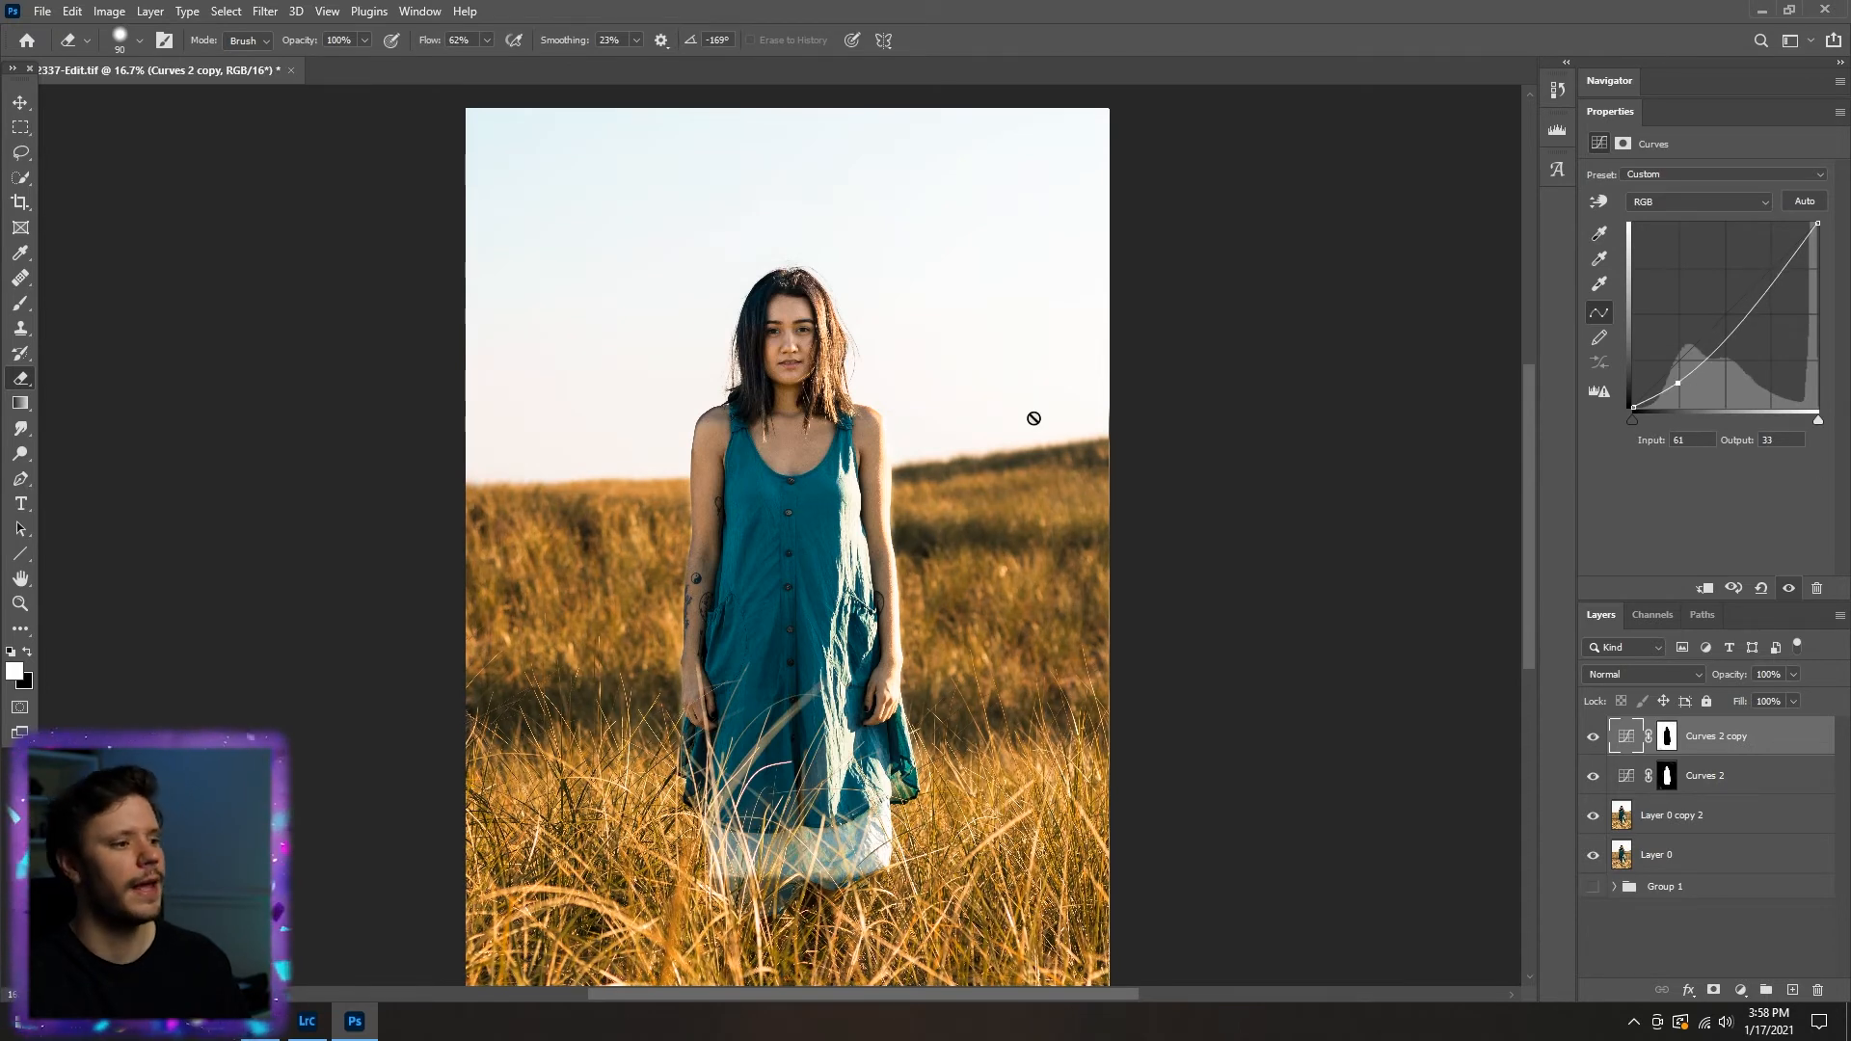
# - Examine the woman's edges up close and compare the background with the Curves 2 copy layer hidden and shown
pyautogui.click(1666, 735)
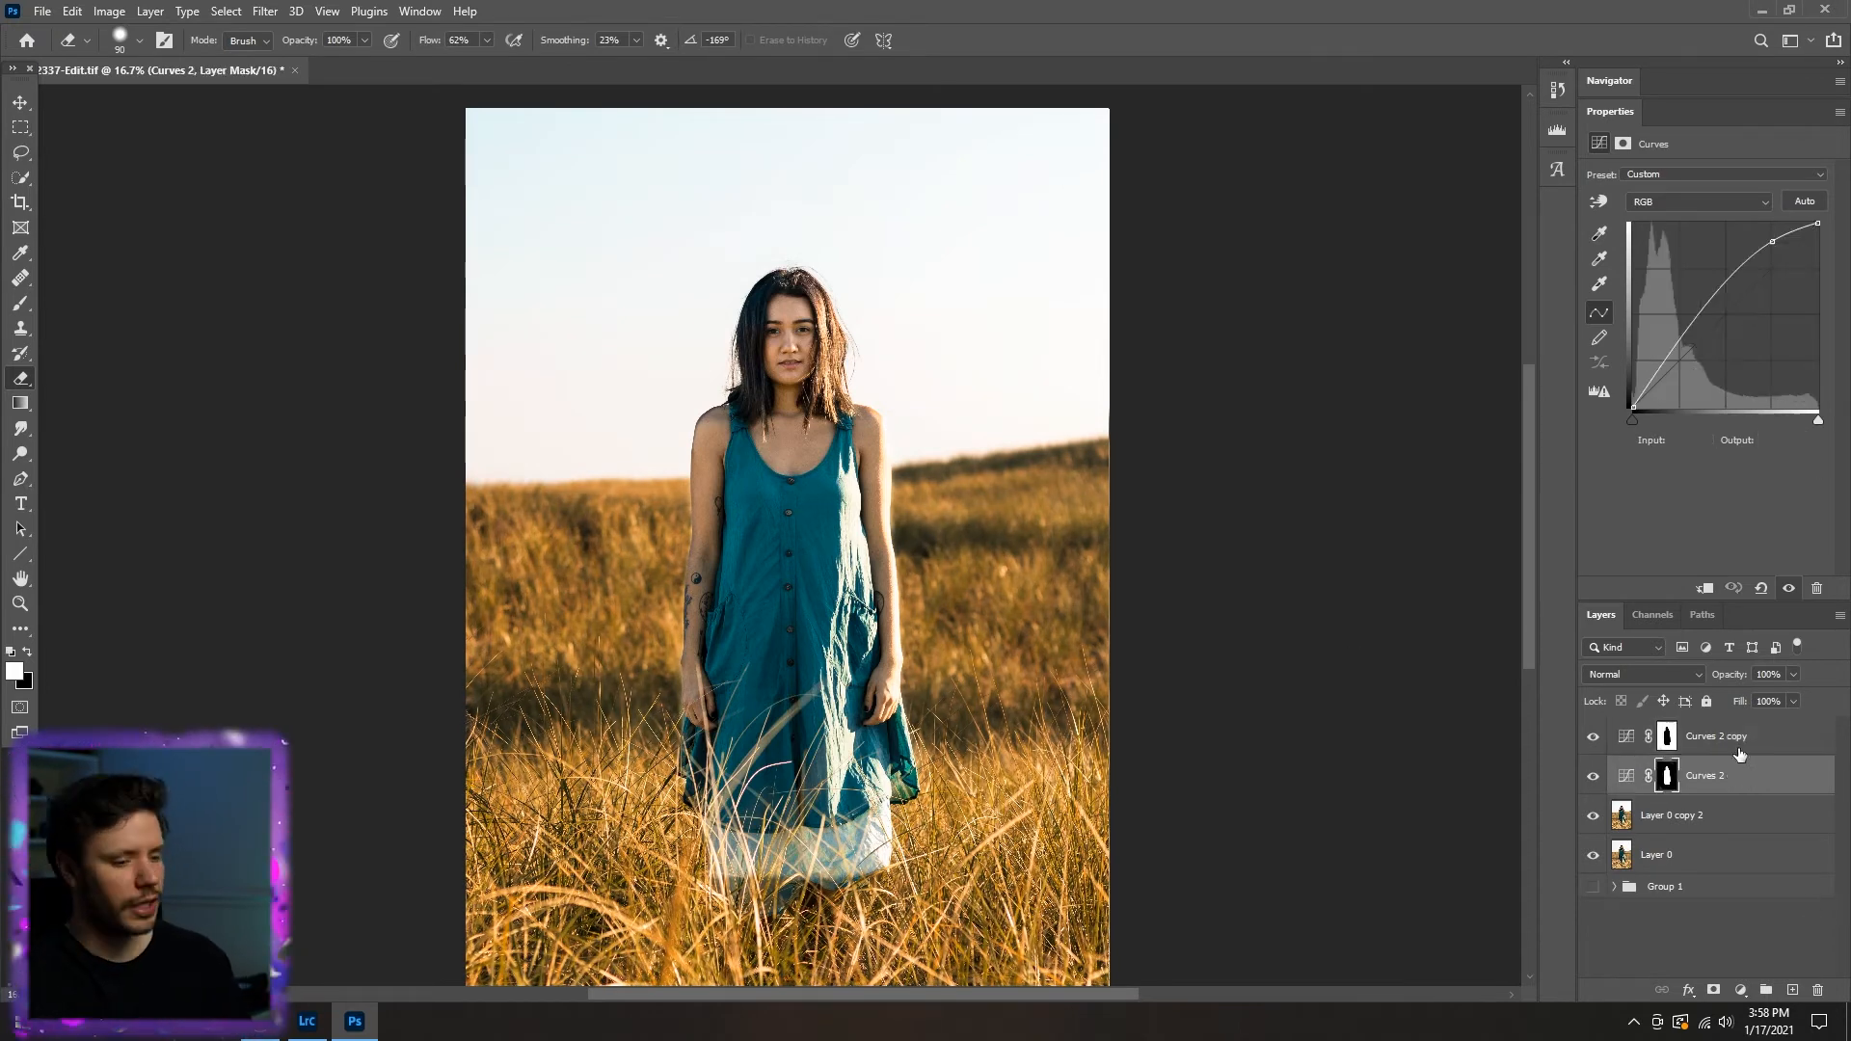
pyautogui.scroll(3, 746, 482)
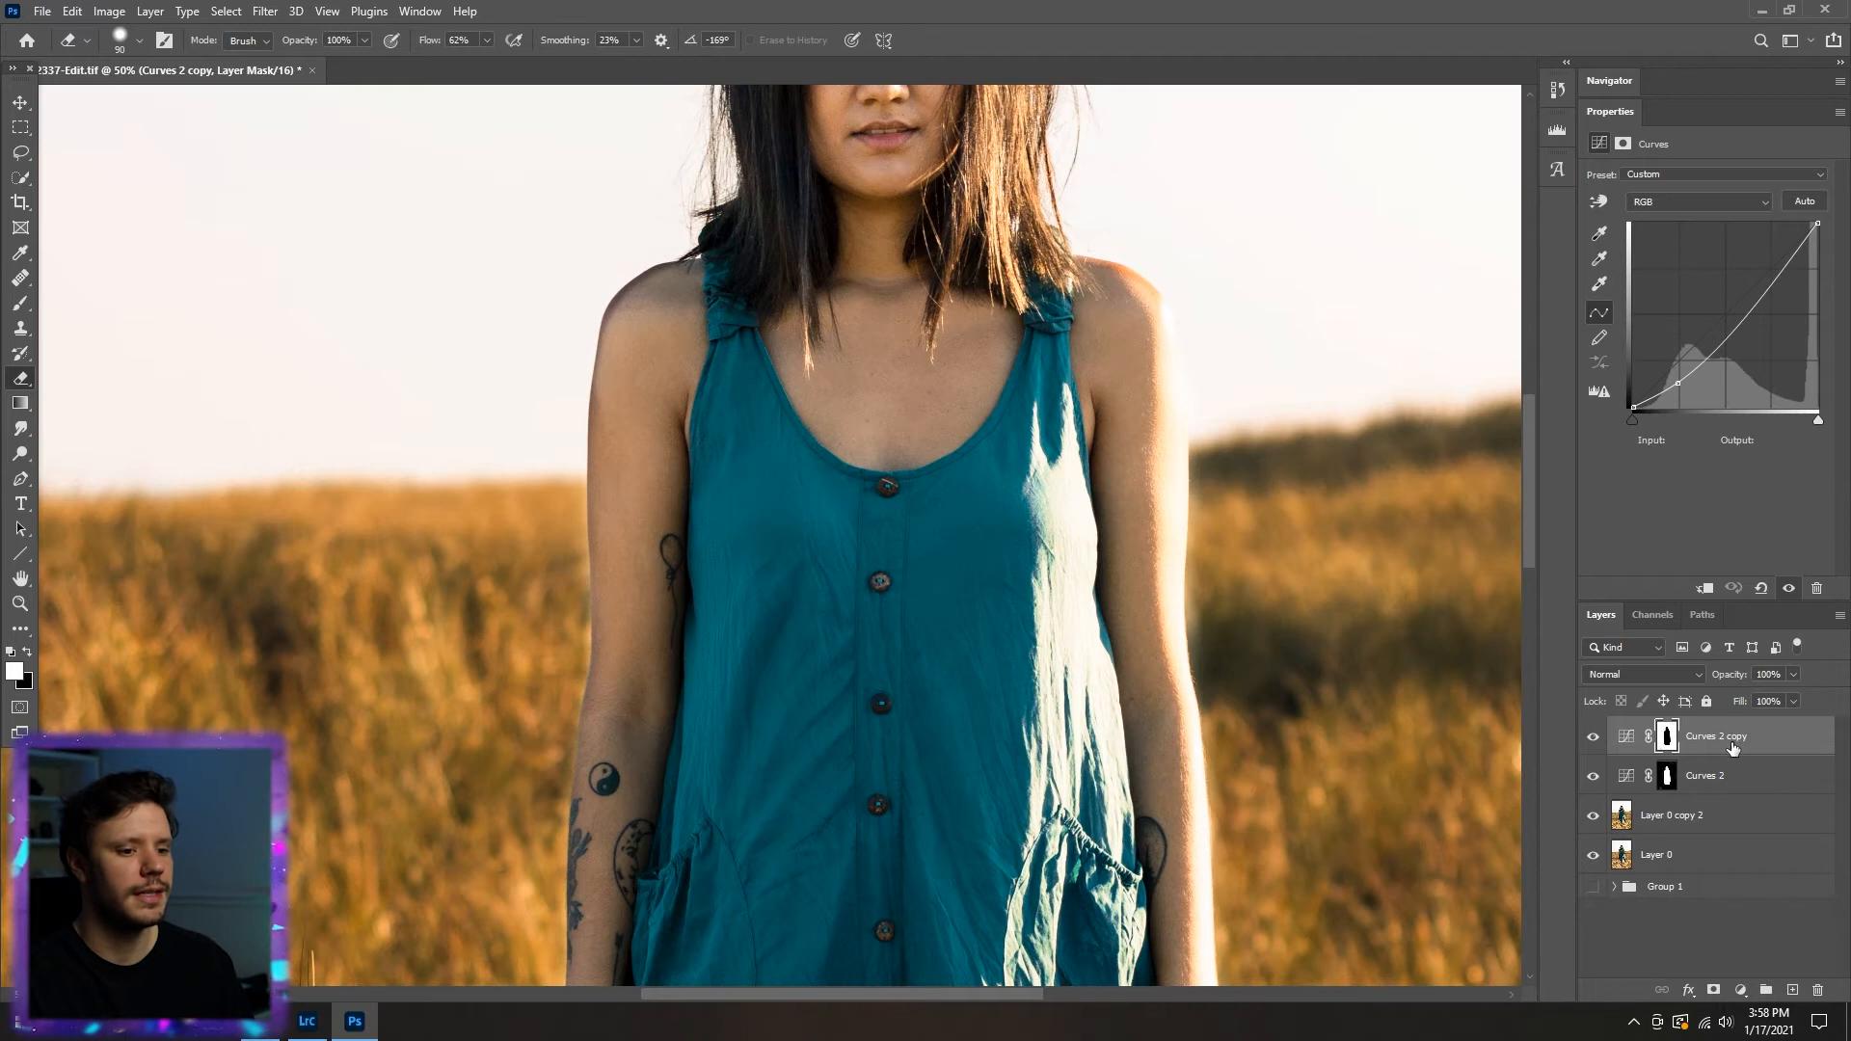
pyautogui.click(1594, 737)
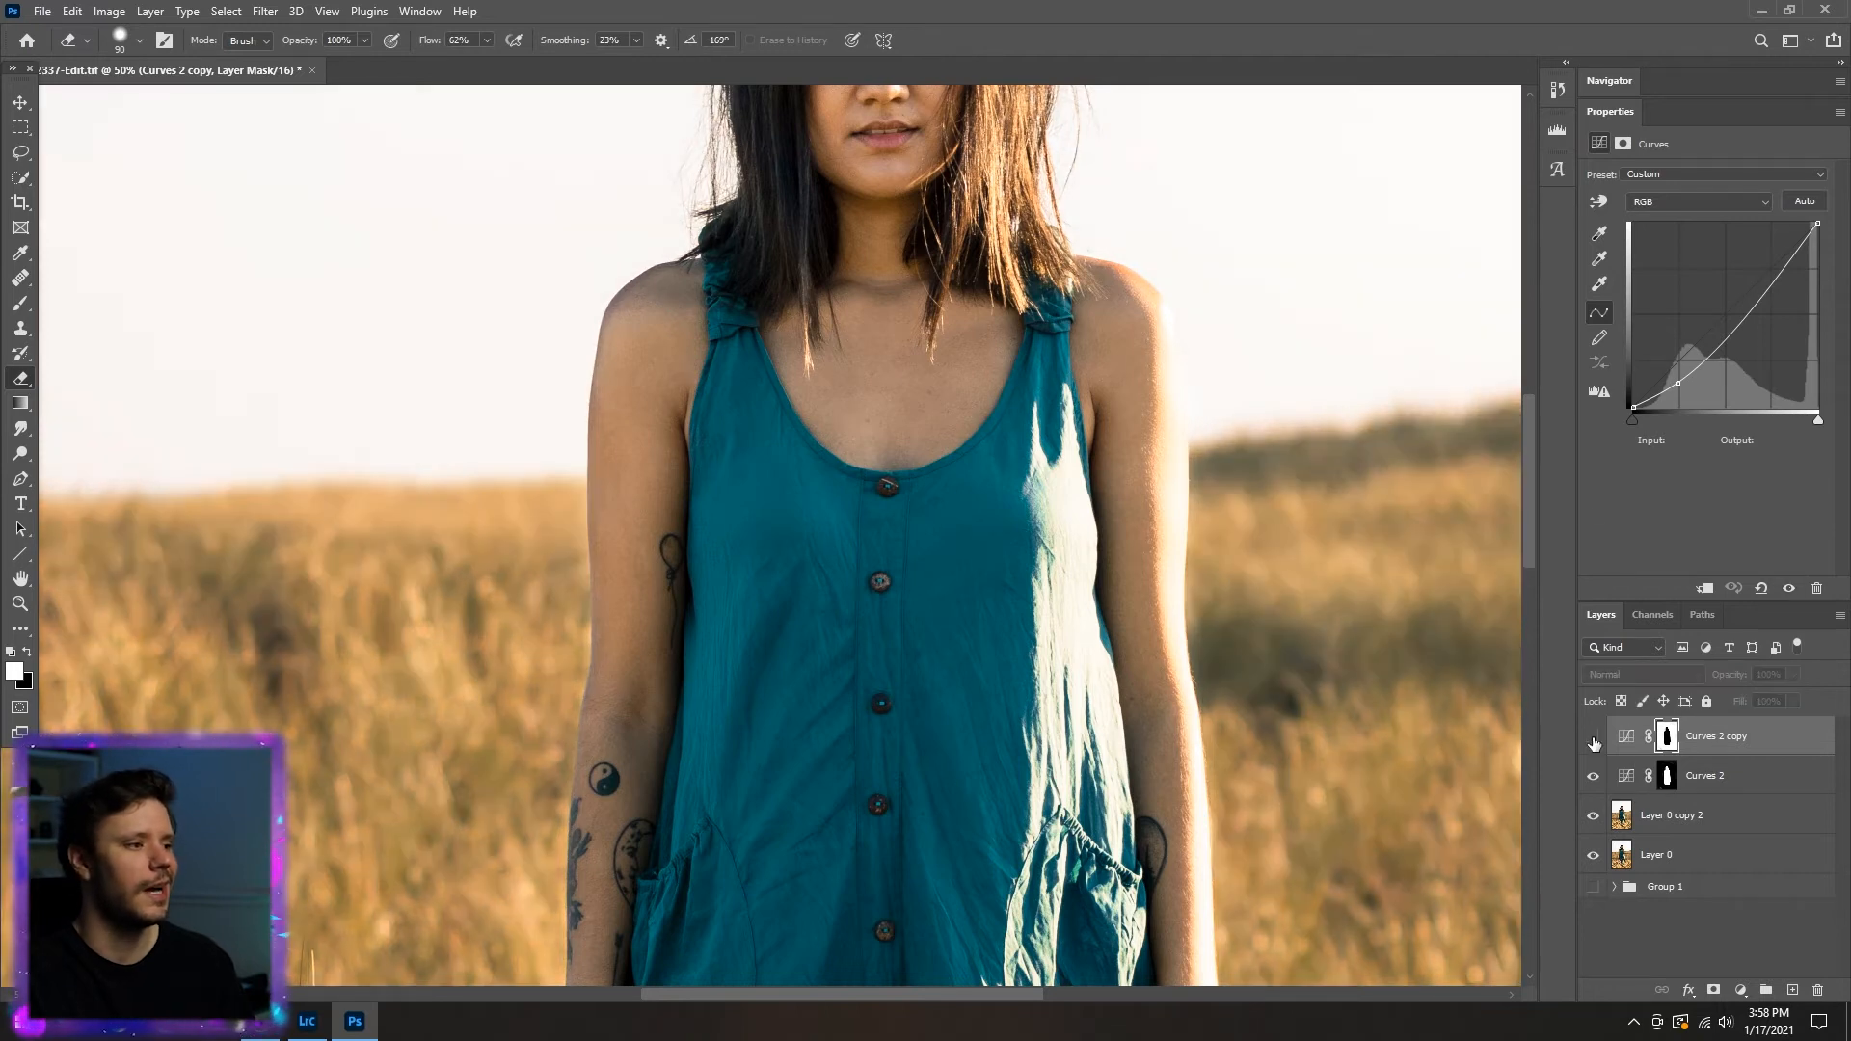
pyautogui.click(1594, 737)
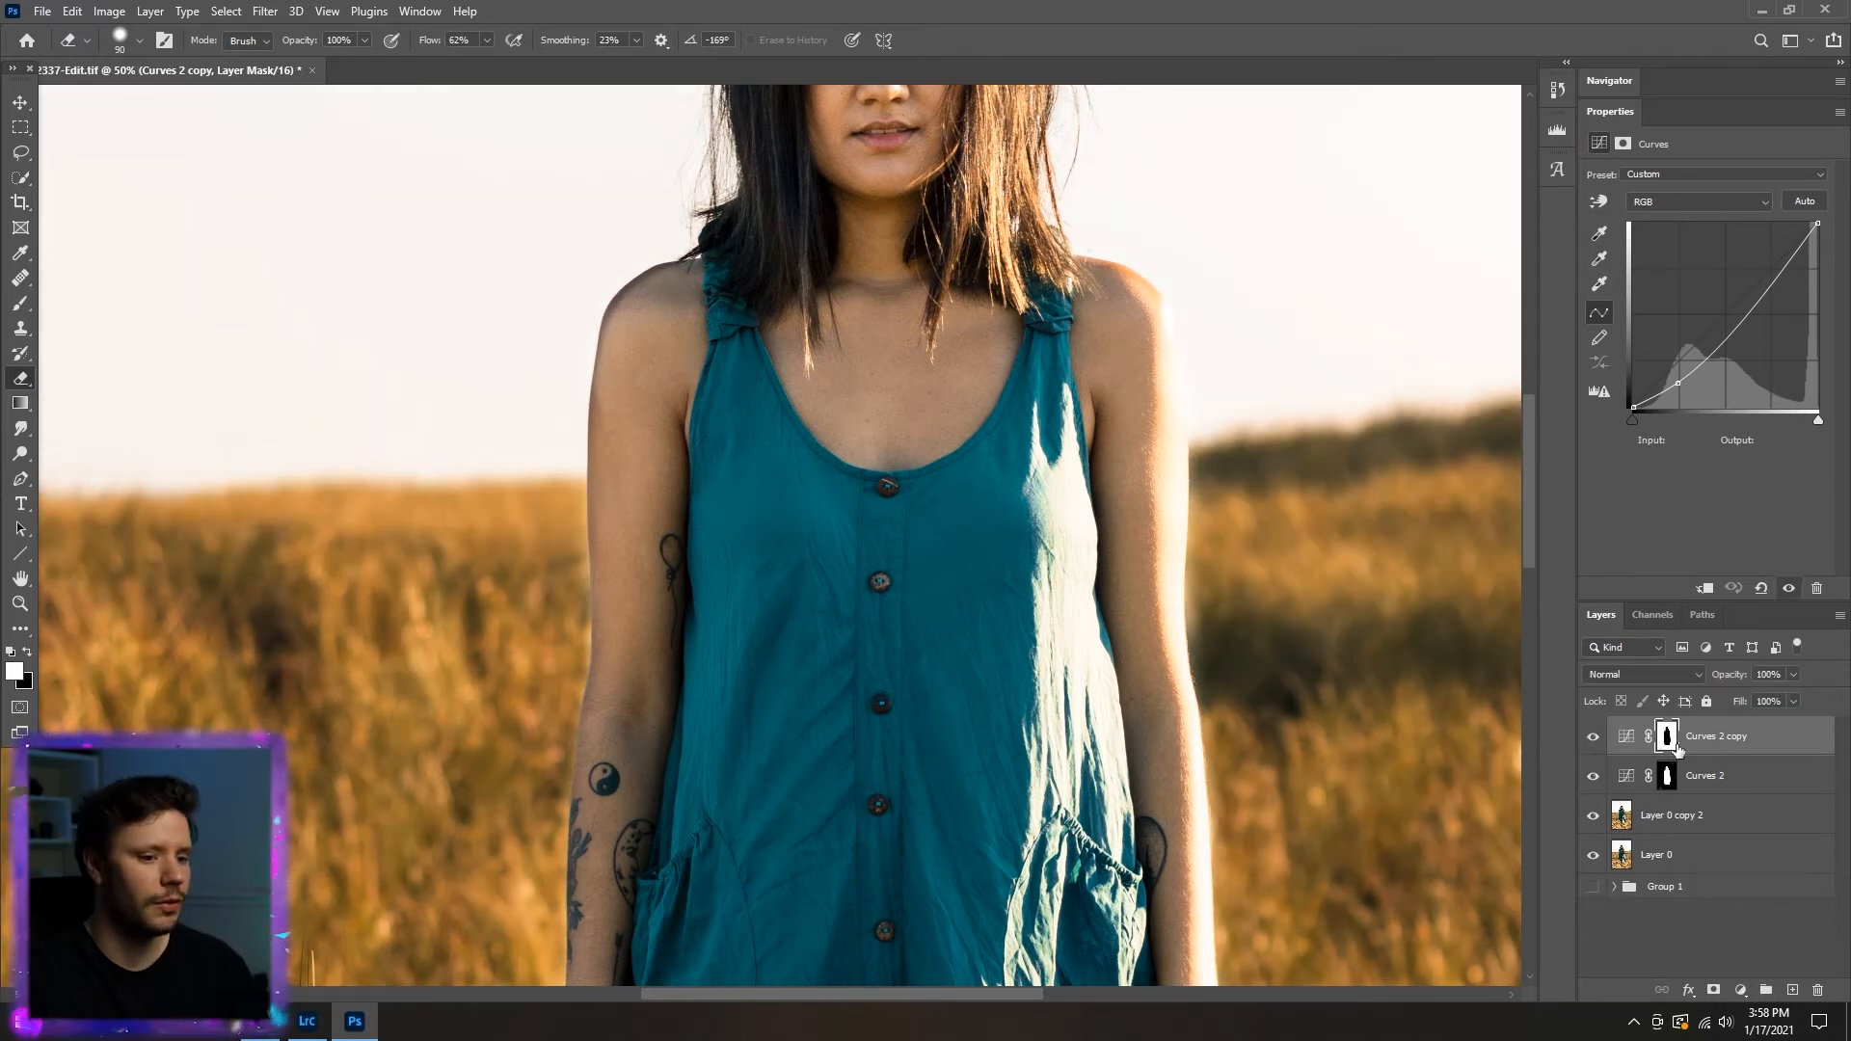